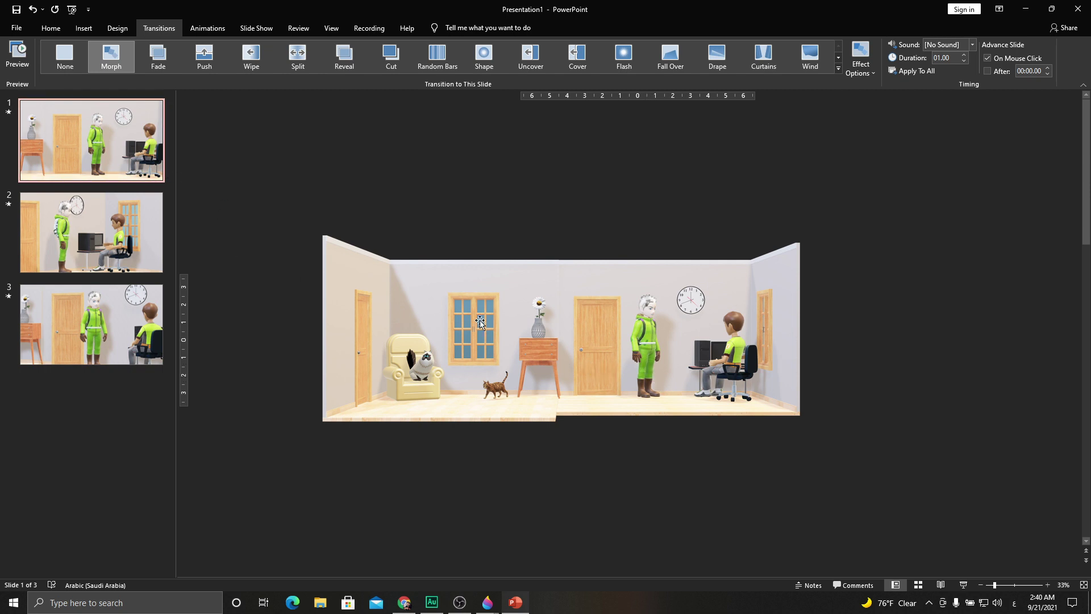
# Play the presentation as a full-screen slide show, then exit back to editing
pyautogui.click(963, 583)
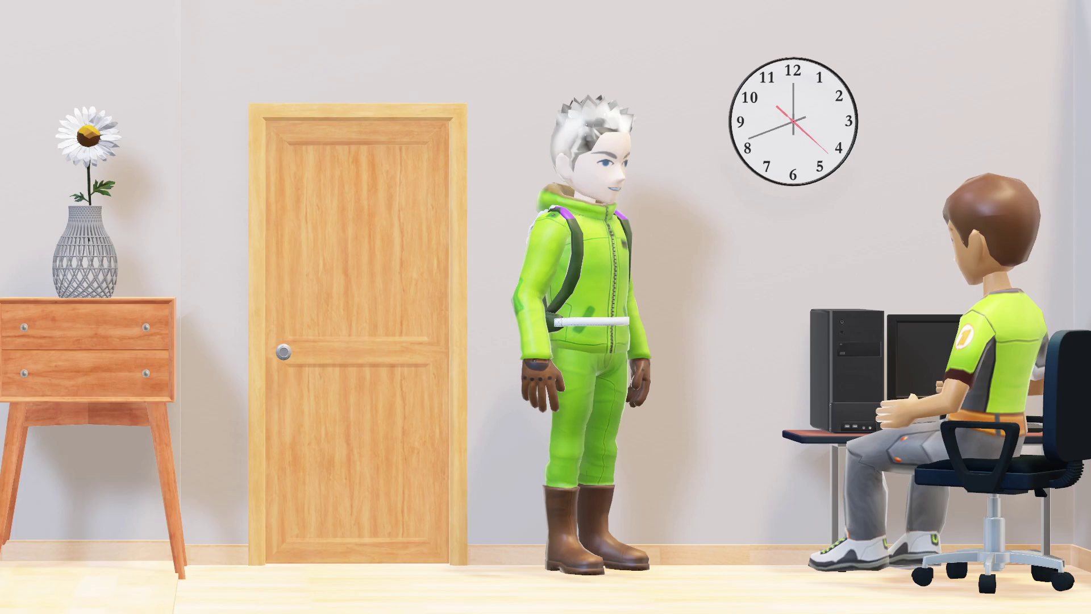
pyautogui.press('Escape')
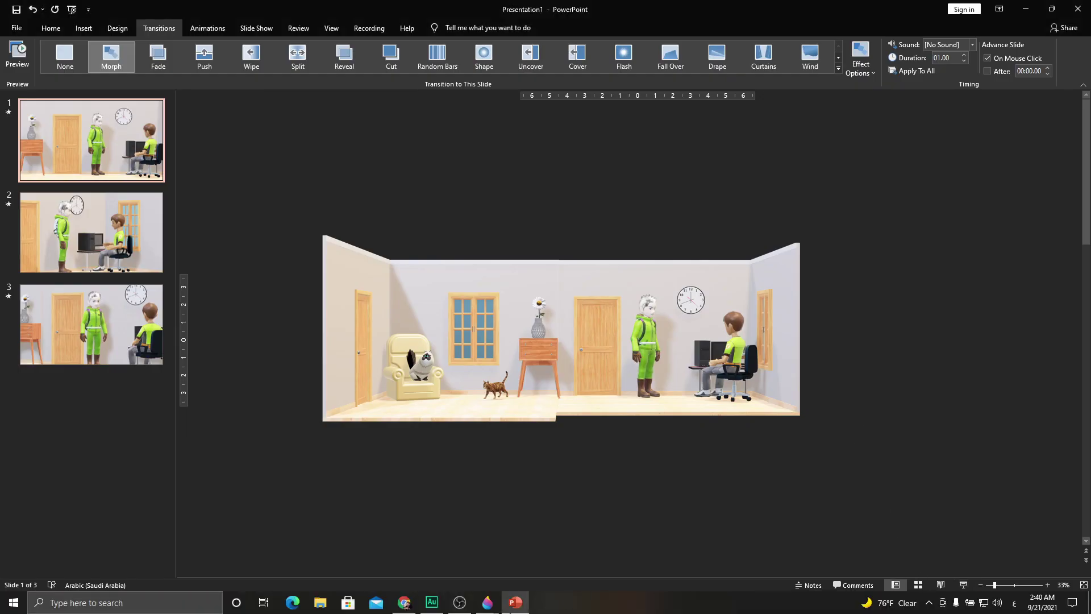
pyautogui.click(464, 604)
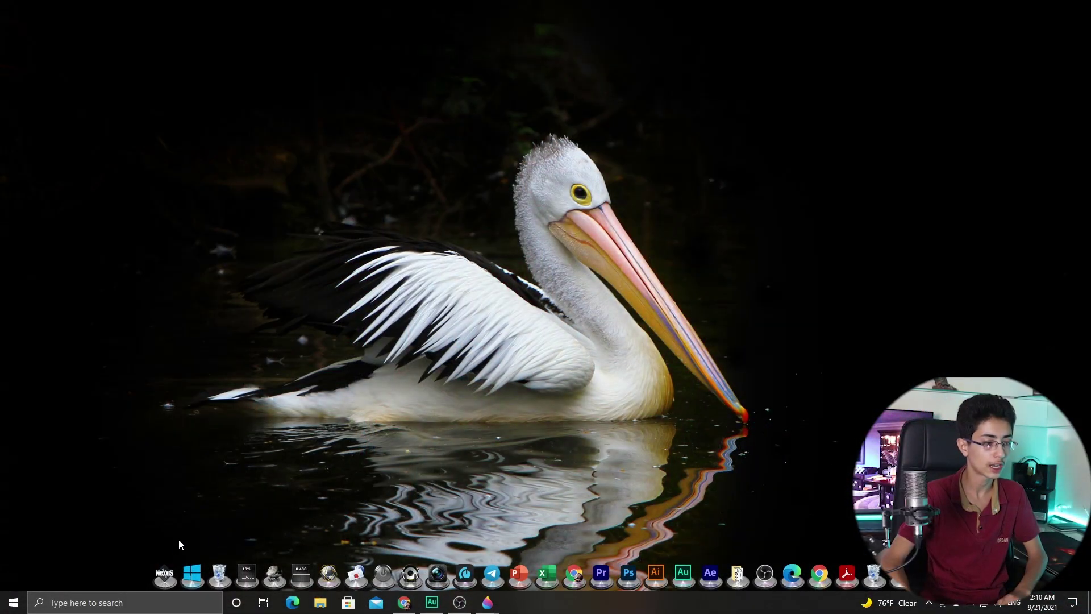
# Launch Paint 3D from a Windows search for '3d'
pyautogui.click(114, 603)
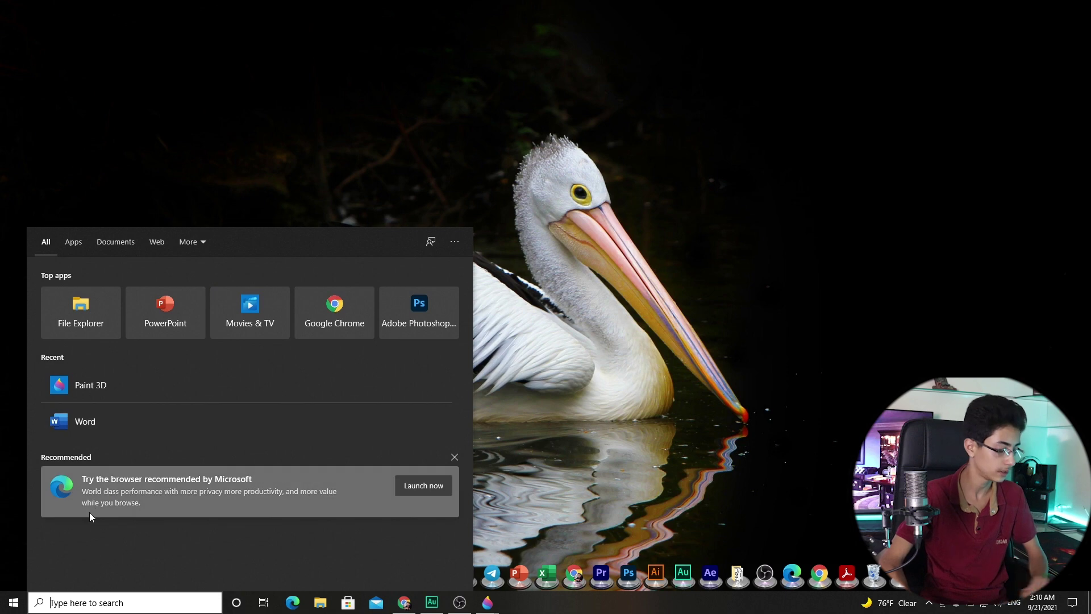
pyautogui.write('3d')
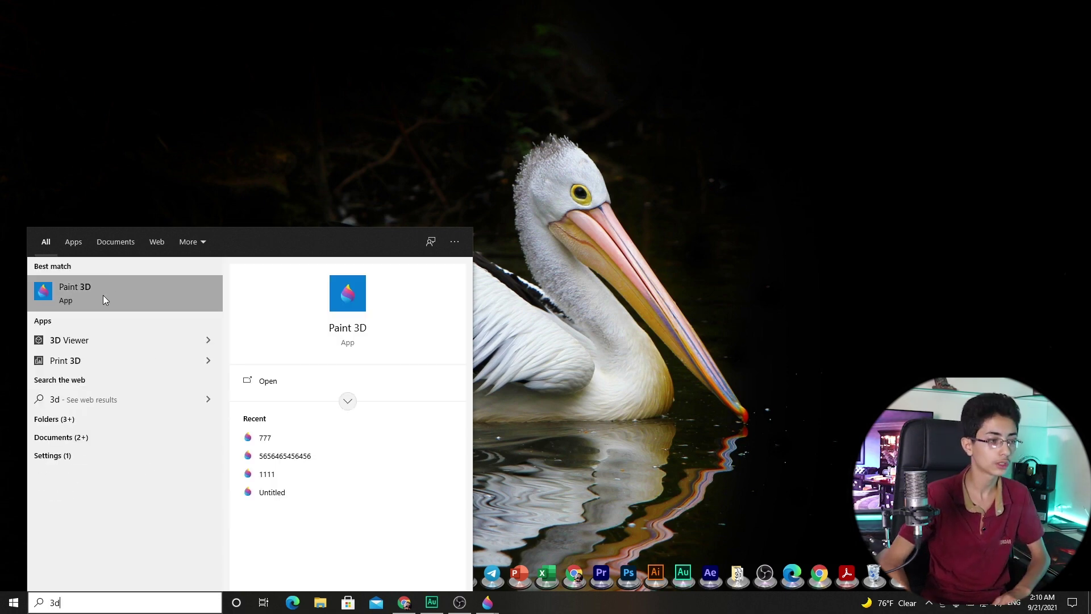
pyautogui.click(104, 294)
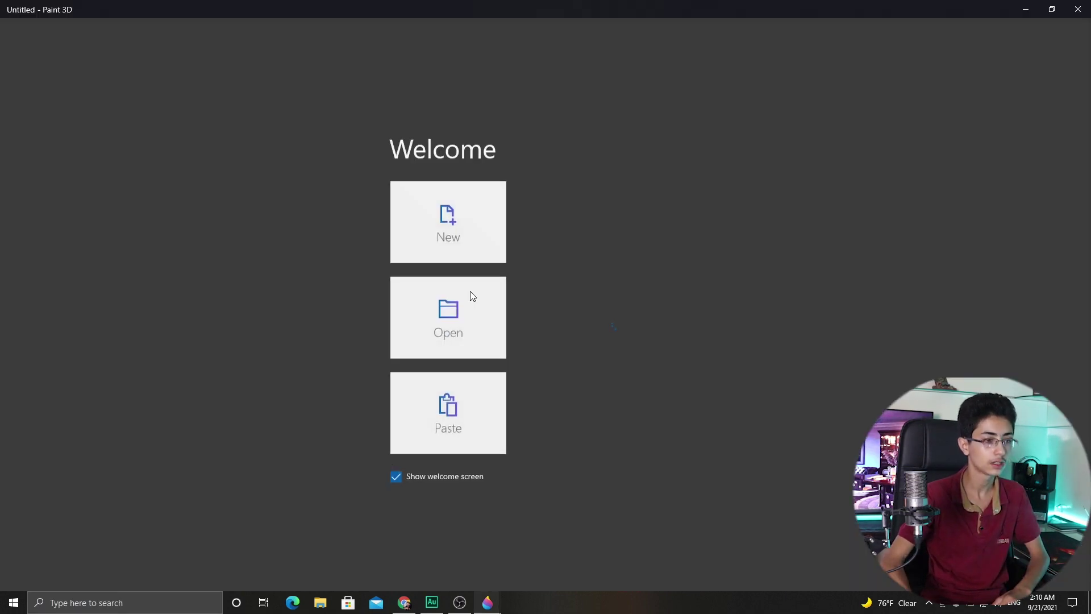
# Start a new blank 2276×1080 canvas, zoom out to fit it, and show the 3D library
pyautogui.click(444, 253)
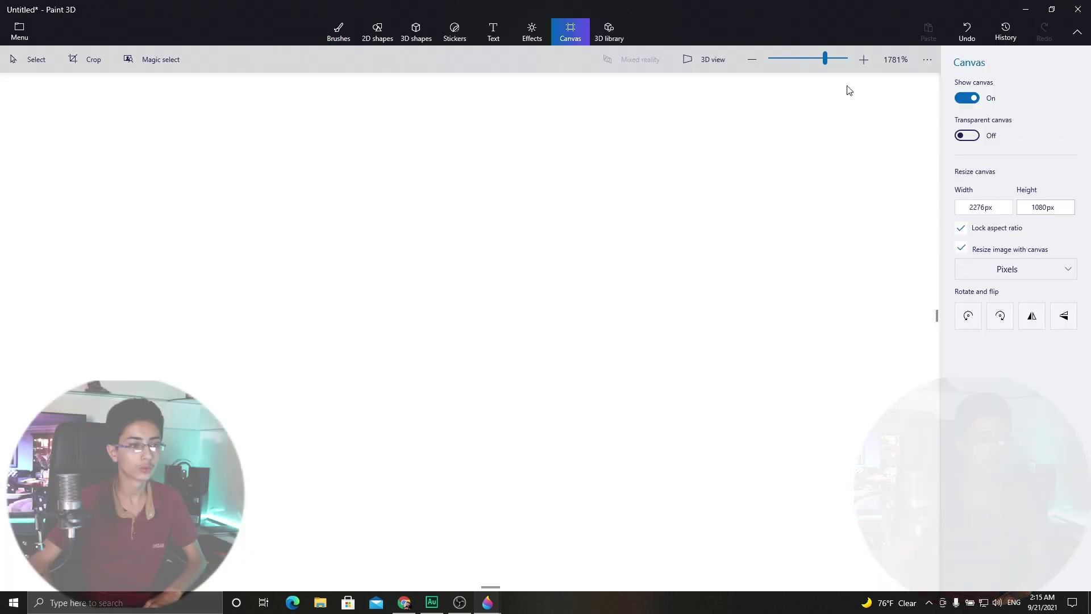
pyautogui.moveTo(826, 59); pyautogui.dragTo(790, 65)
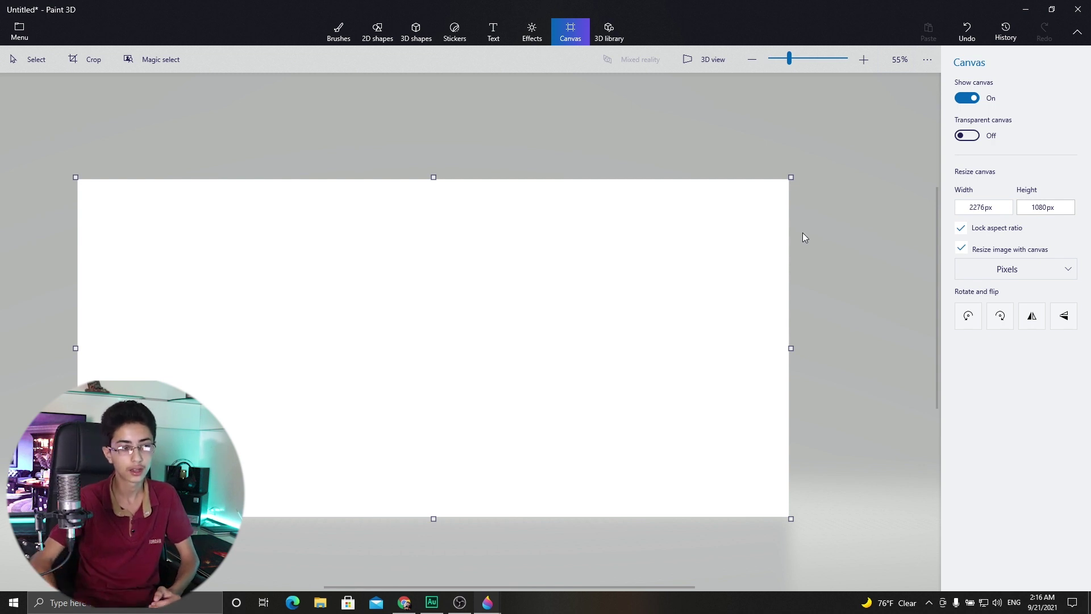
pyautogui.click(611, 32)
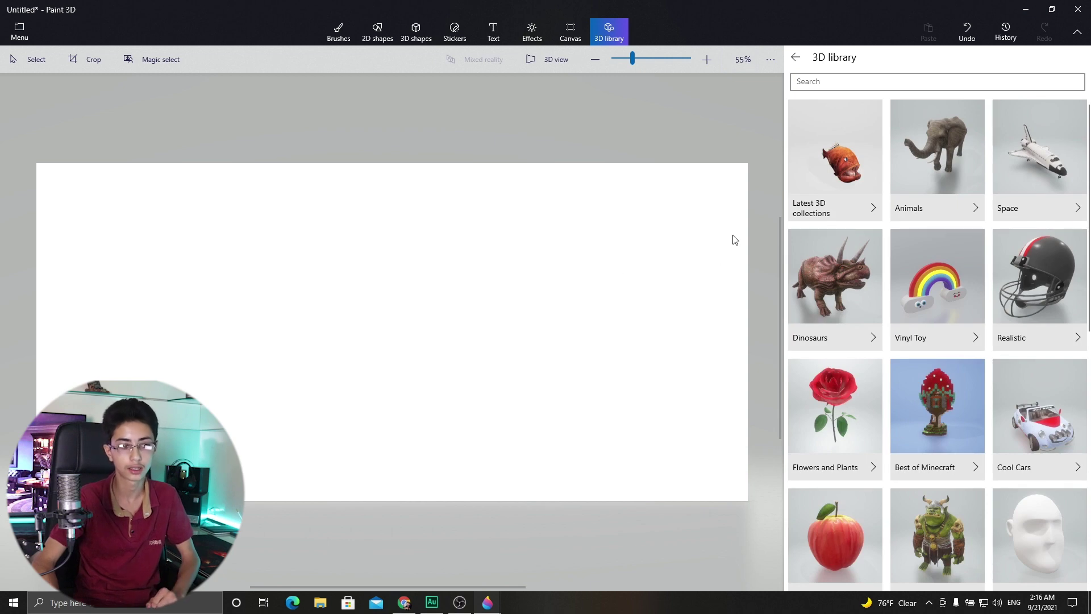
# Search the 3D library for 'room' and insert the Open Room Set model
pyautogui.click(822, 81)
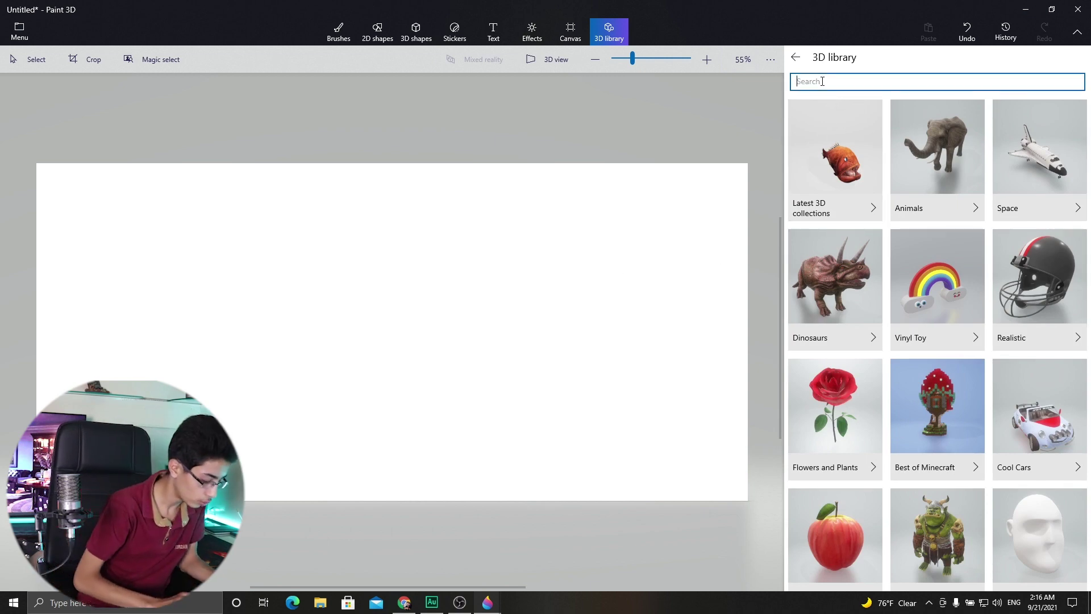
pyautogui.write('room')
pyautogui.press('Return')
pyautogui.click(835, 147)
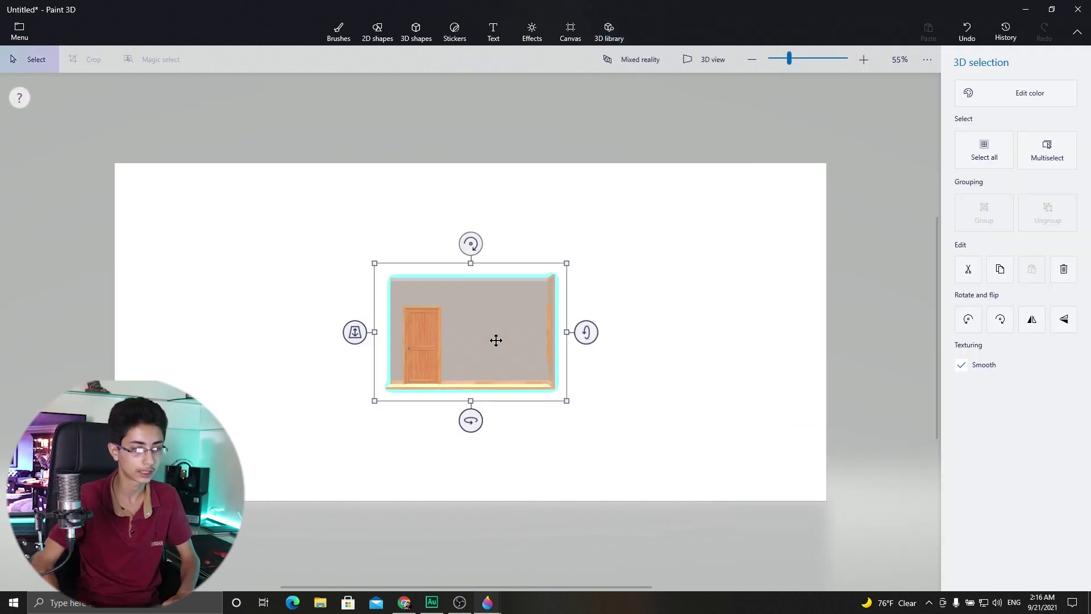
# Enlarge the room model, adjust its depth, and move it onto the canvas's right half
pyautogui.moveTo(495, 338); pyautogui.dragTo(520, 331)
pyautogui.moveTo(494, 398); pyautogui.dragTo(480, 458)
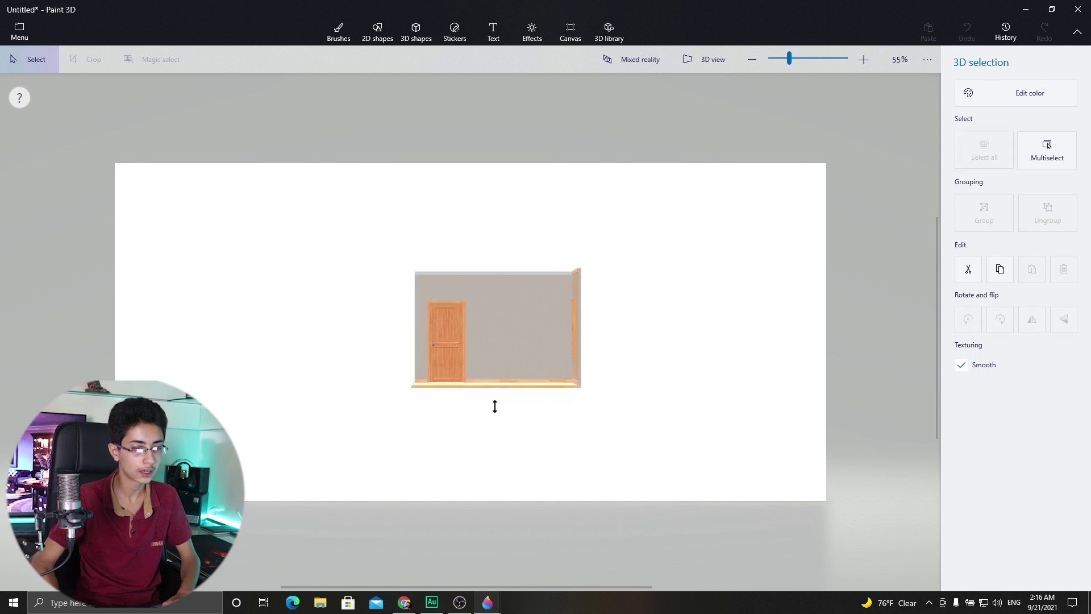
pyautogui.moveTo(592, 360); pyautogui.dragTo(675, 358)
pyautogui.moveTo(565, 294)
pyautogui.mouseDown()
pyautogui.moveTo(608, 322)
pyautogui.moveTo(504, 292)
pyautogui.mouseUp()
pyautogui.moveTo(580, 408); pyautogui.dragTo(646, 451)
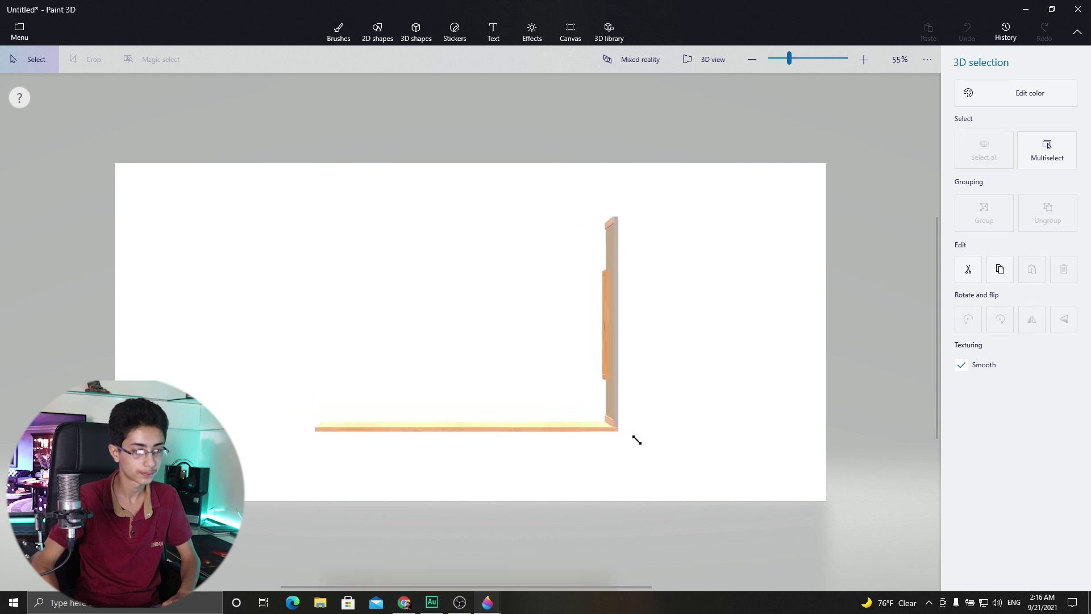
pyautogui.moveTo(585, 414)
pyautogui.mouseDown()
pyautogui.moveTo(628, 404)
pyautogui.moveTo(631, 392)
pyautogui.mouseUp()
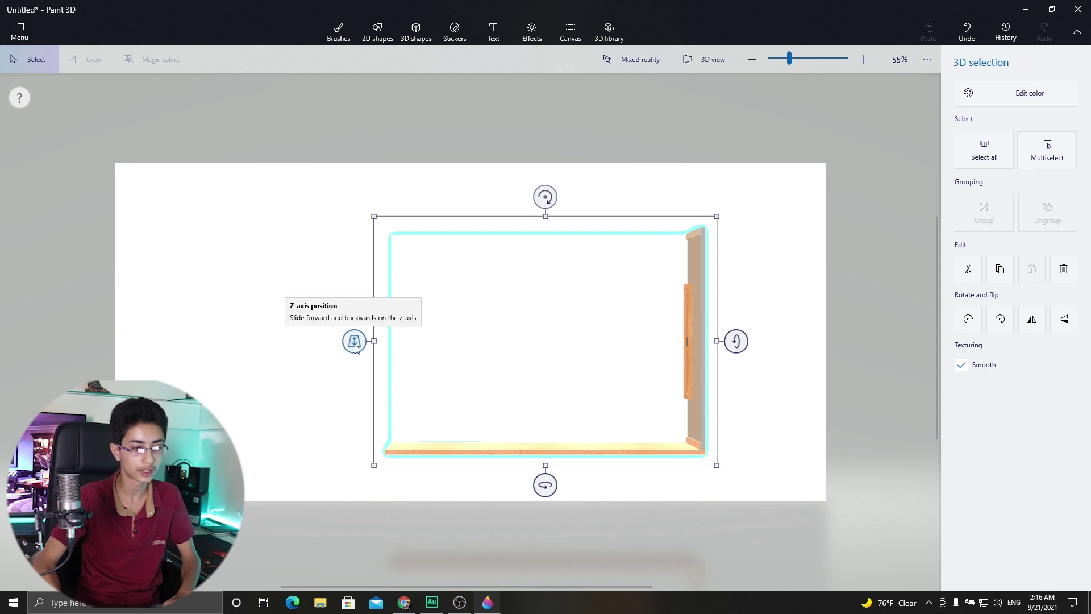
pyautogui.moveTo(354, 345); pyautogui.dragTo(357, 380)
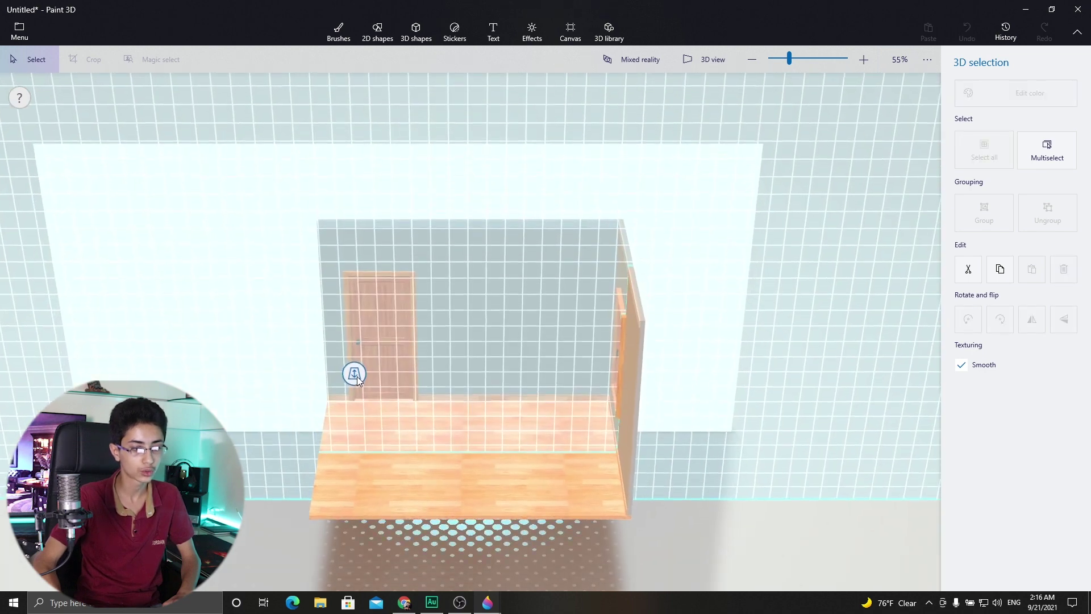
pyautogui.moveTo(357, 379); pyautogui.dragTo(359, 384)
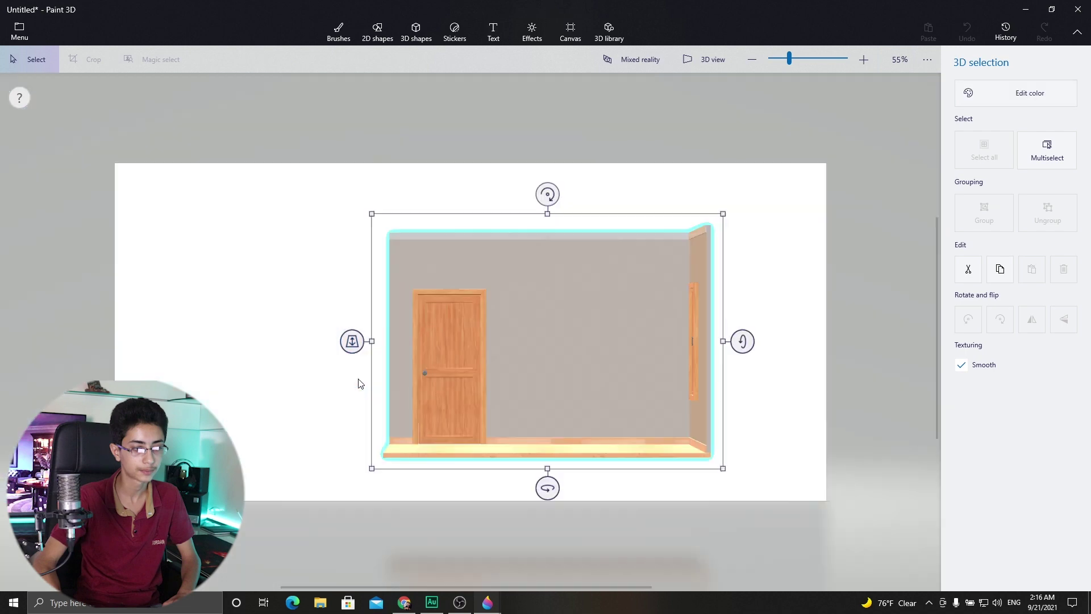
pyautogui.moveTo(528, 395); pyautogui.dragTo(606, 371)
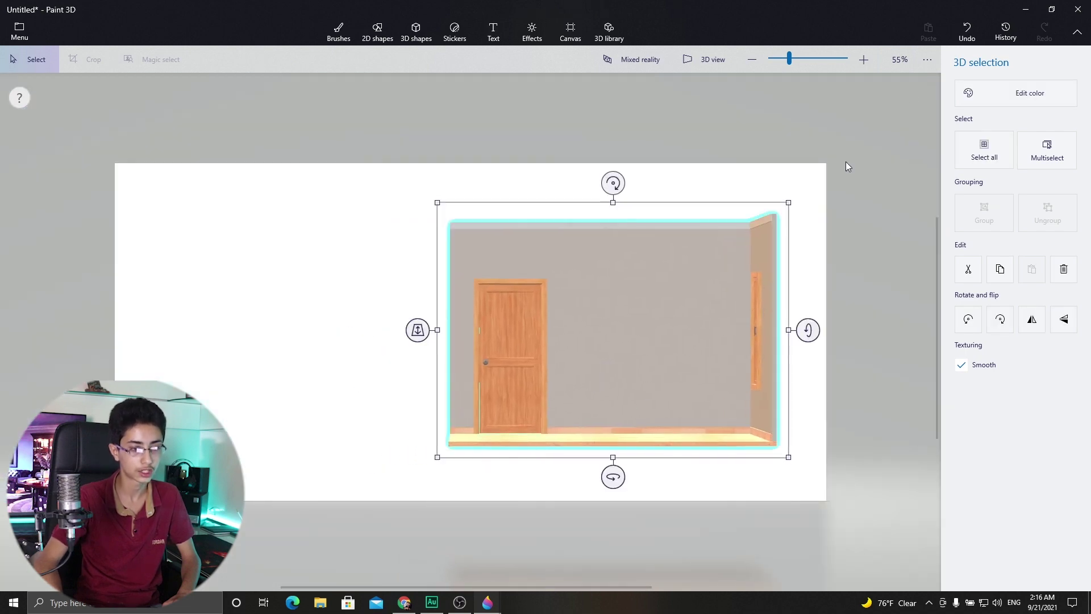
# Add the Design a room model and fit it beside the first room on the left
pyautogui.click(608, 33)
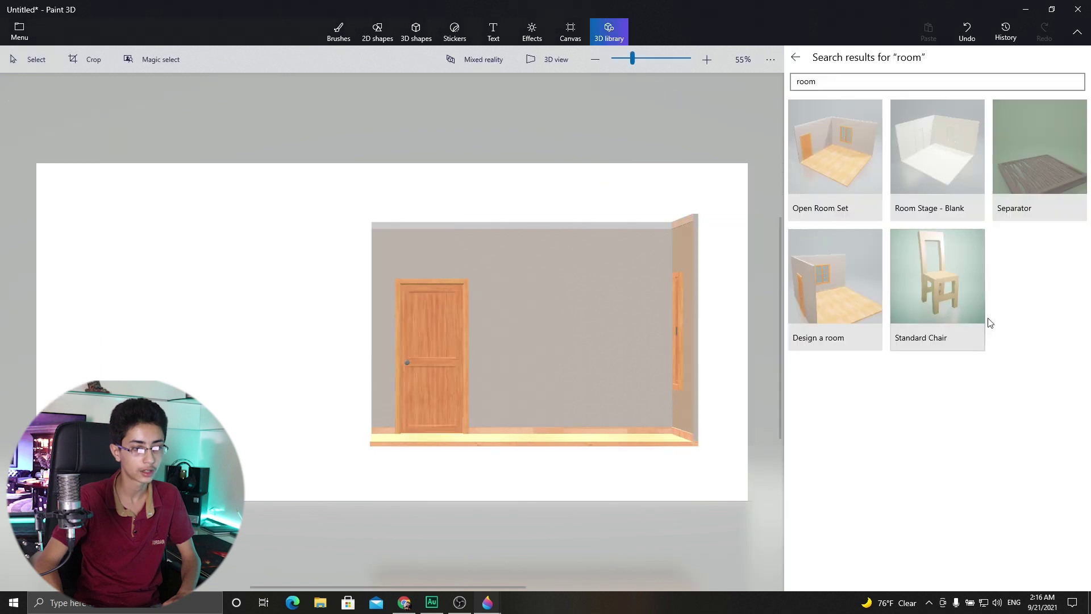
pyautogui.moveTo(833, 269); pyautogui.dragTo(603, 420)
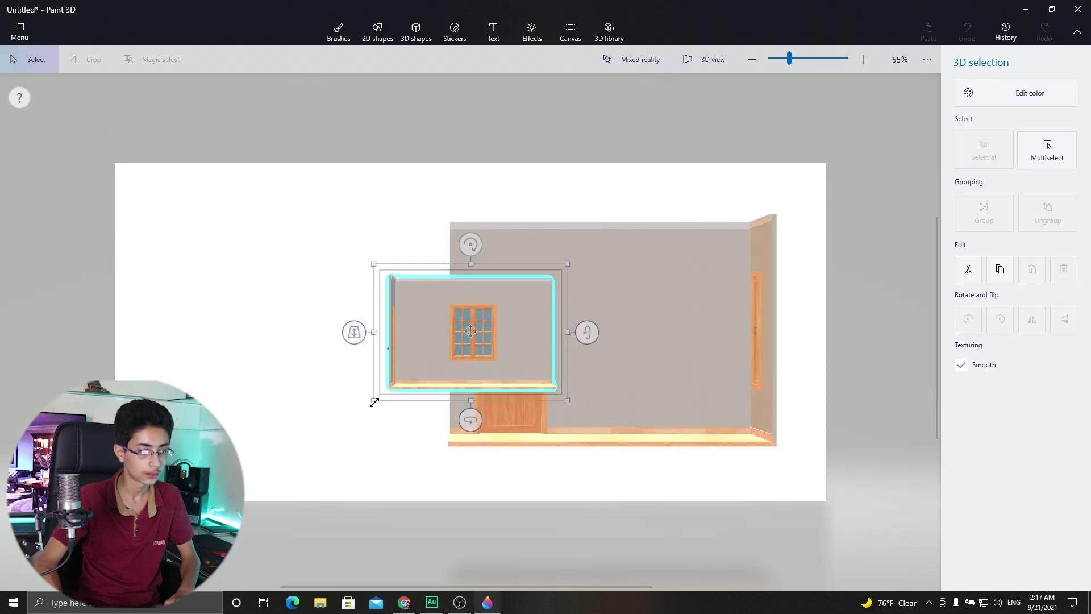
pyautogui.moveTo(373, 397); pyautogui.dragTo(230, 495)
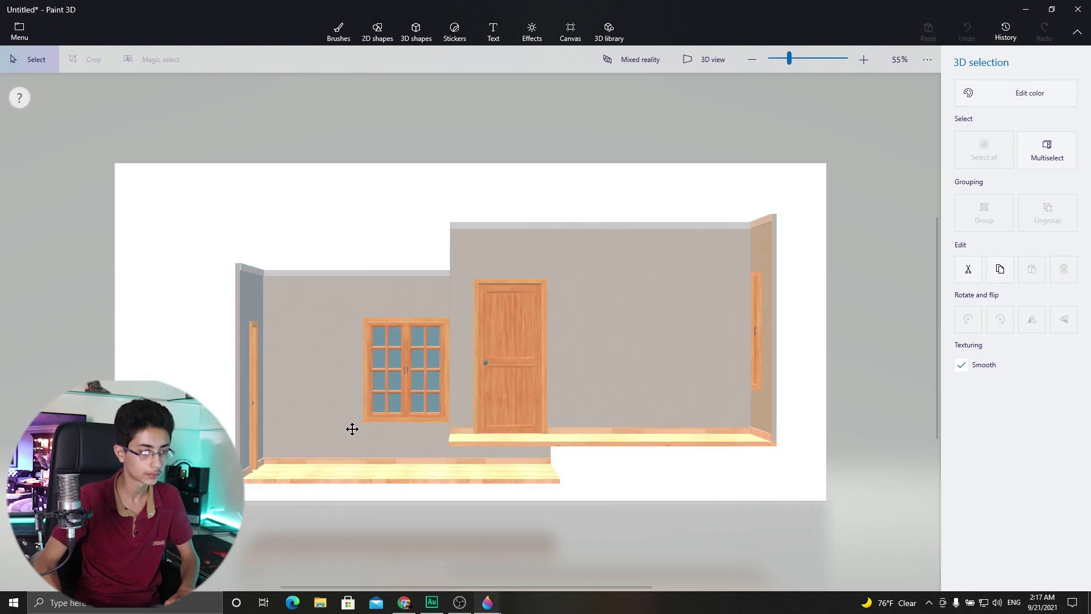
pyautogui.moveTo(350, 428); pyautogui.dragTo(263, 394)
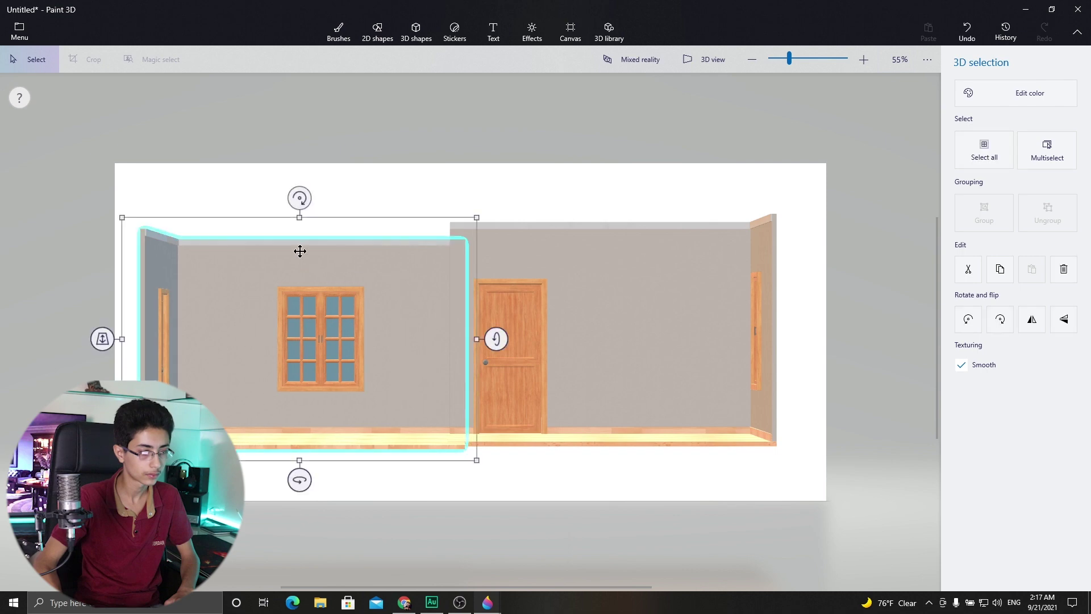
pyautogui.moveTo(300, 251); pyautogui.dragTo(349, 348)
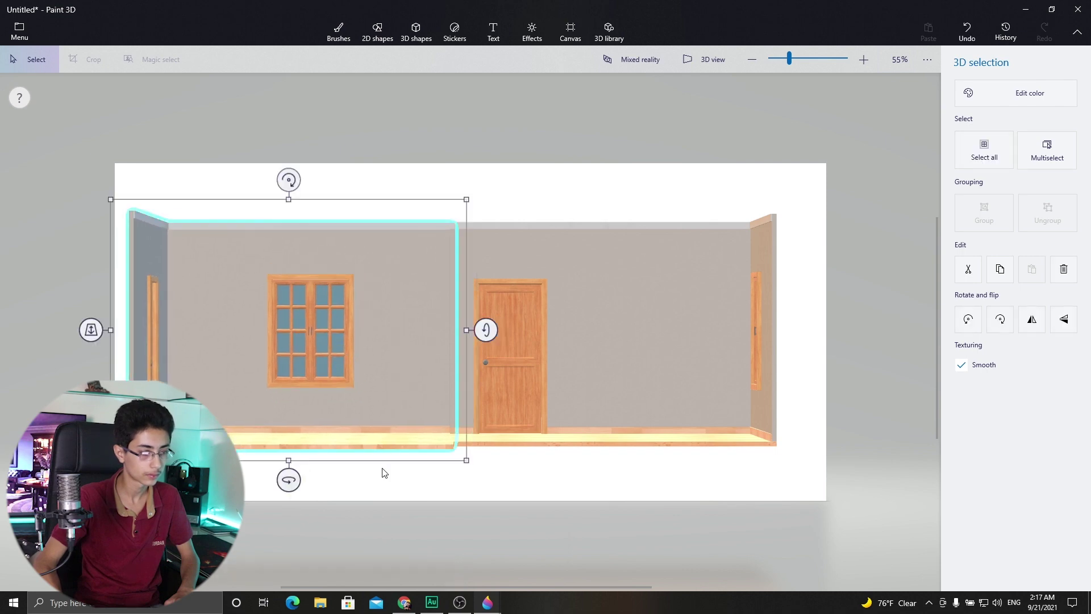
pyautogui.moveTo(464, 459); pyautogui.dragTo(416, 427)
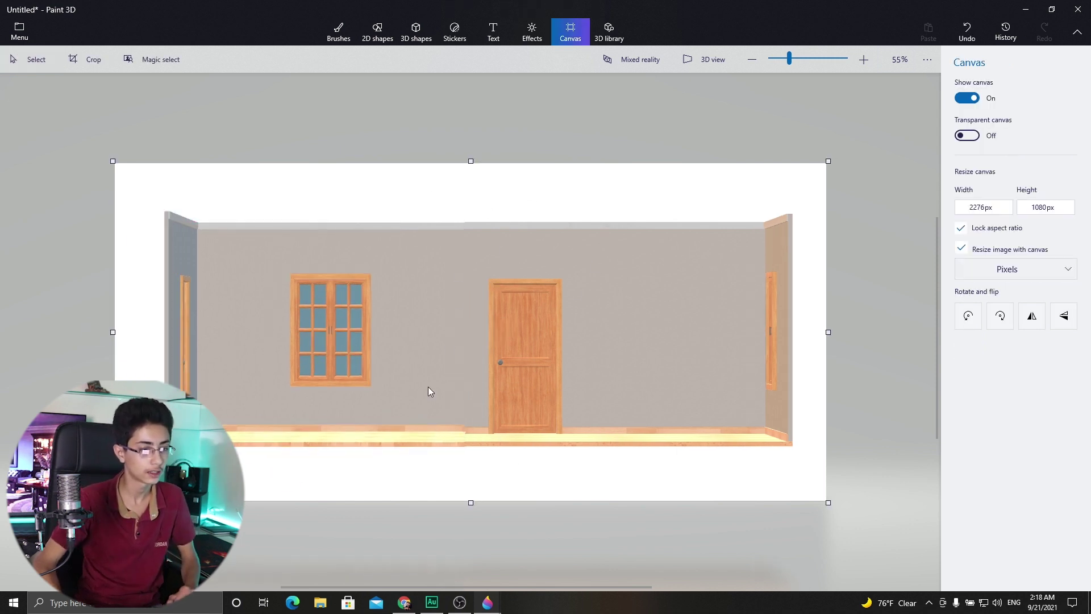
pyautogui.click(613, 38)
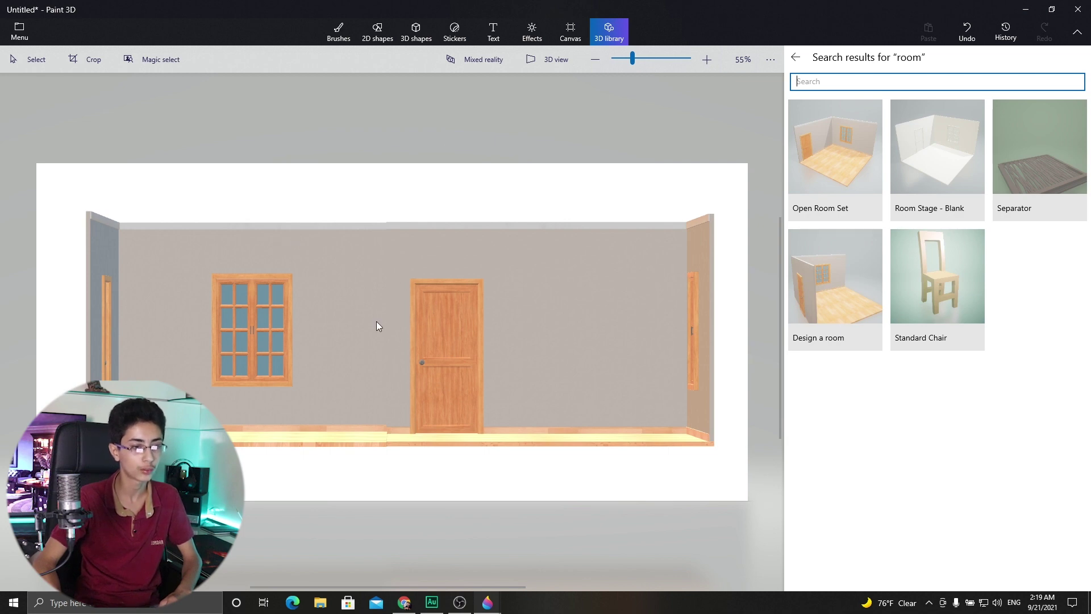
# Translate the Arabic word كرسي into 'a chair' in Google Translate and copy the result
pyautogui.click(405, 603)
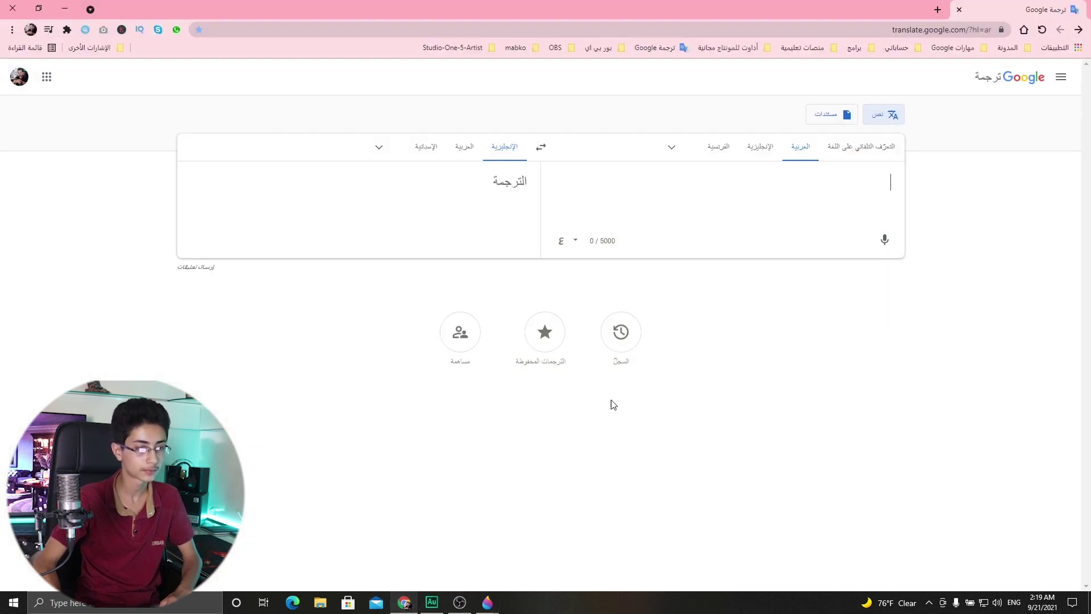
pyautogui.click(718, 180)
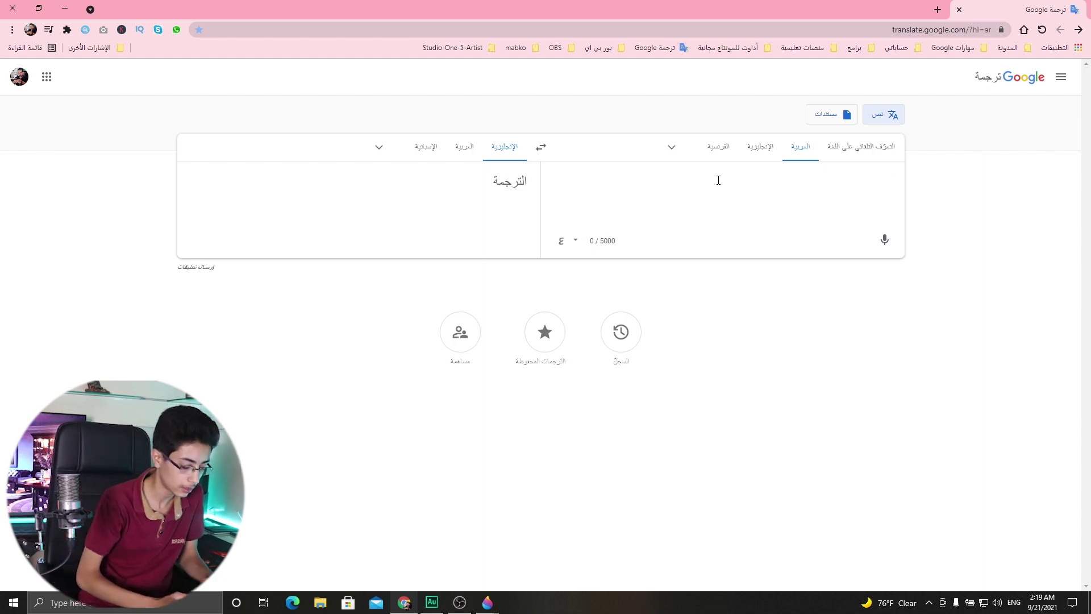
pyautogui.write('أv')
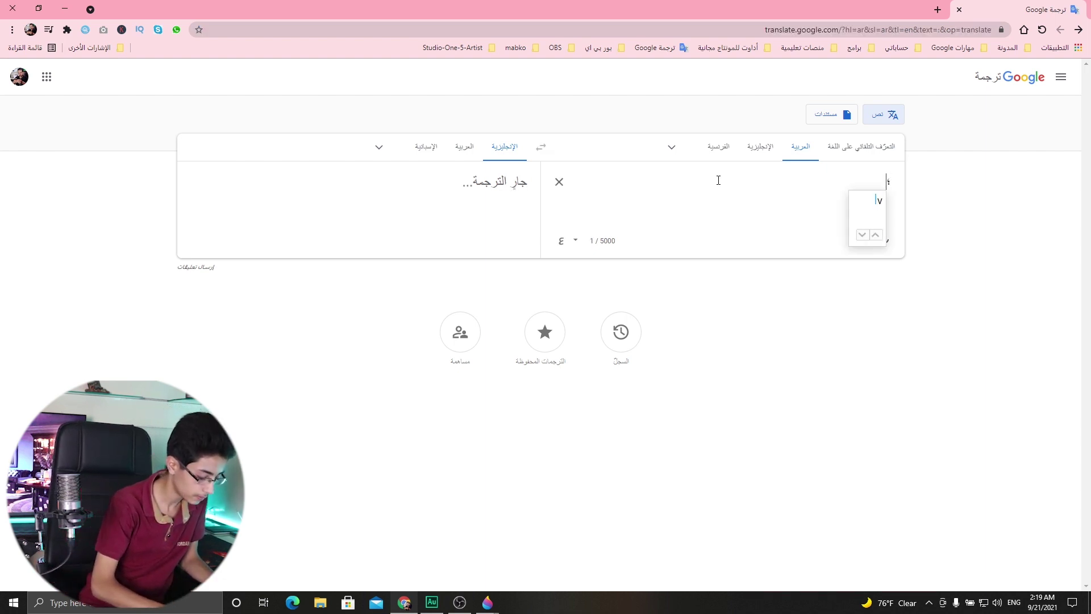
pyautogui.write('s')
pyautogui.hotkey('alt', 'shift')
pyautogui.press('BackSpace')
pyautogui.write('ك')
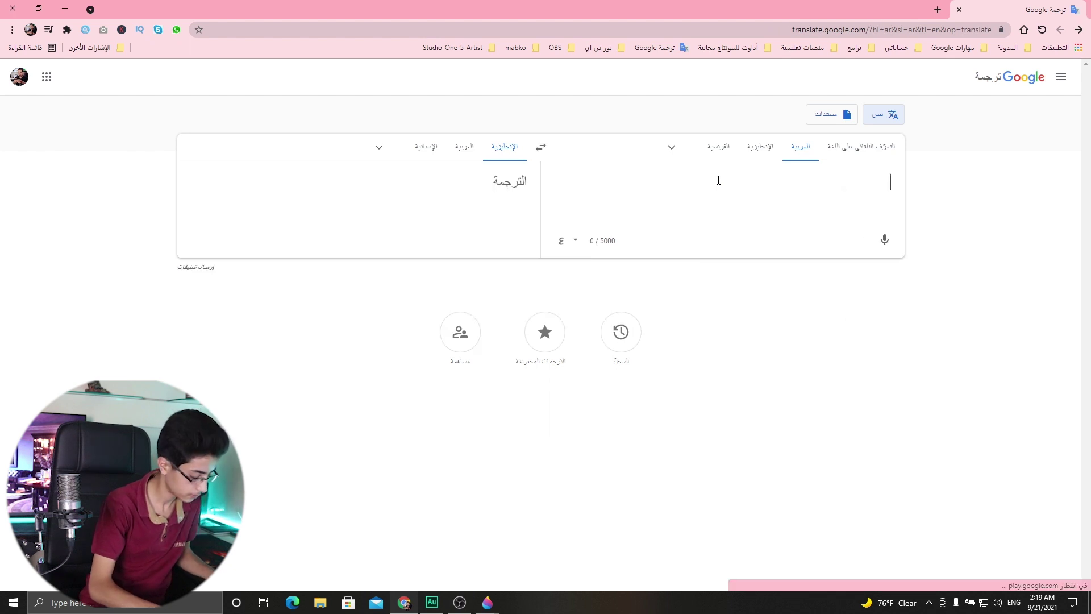
pyautogui.write('ر')
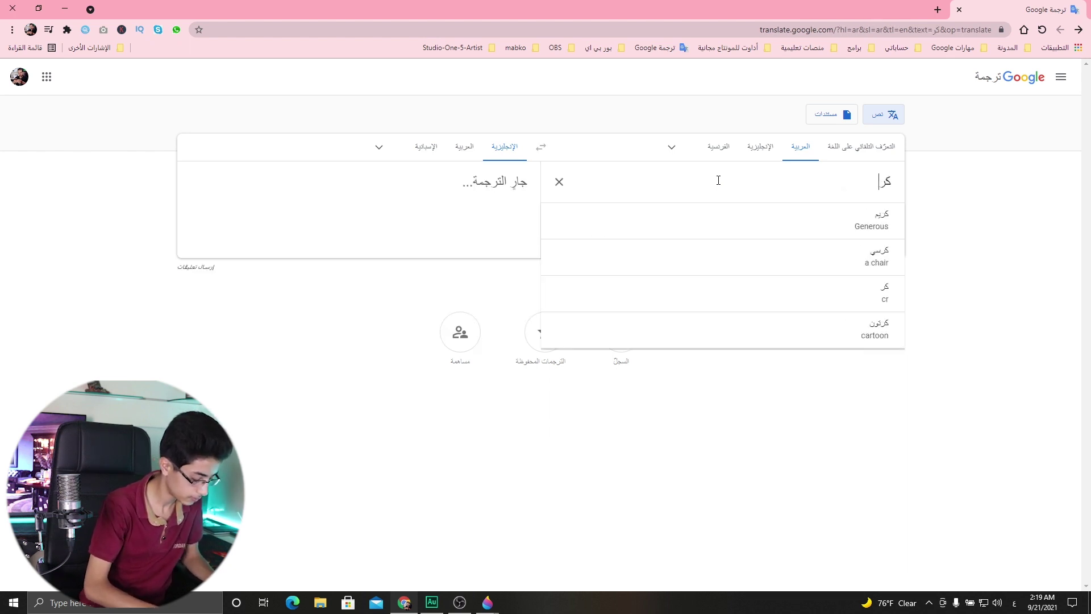
pyautogui.write('سي')
pyautogui.press('Return')
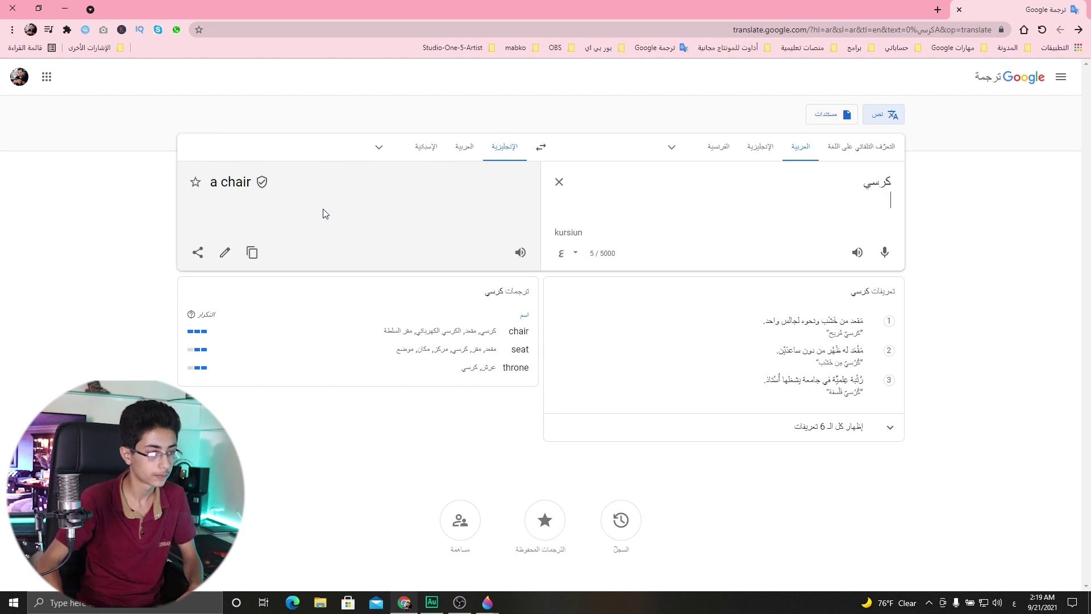
pyautogui.click(254, 256)
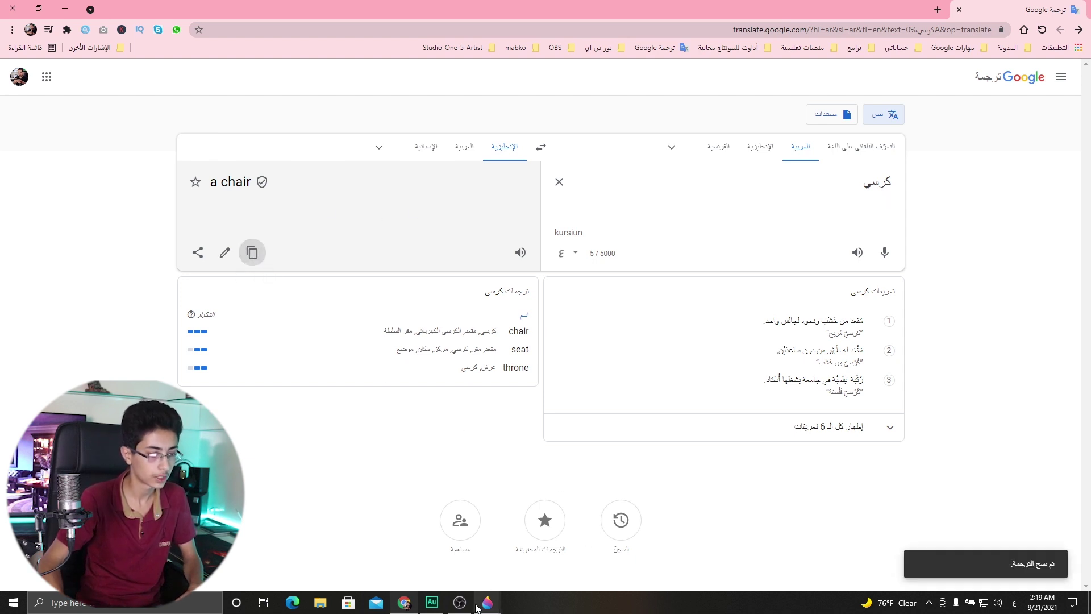
pyautogui.moveTo(486, 602)
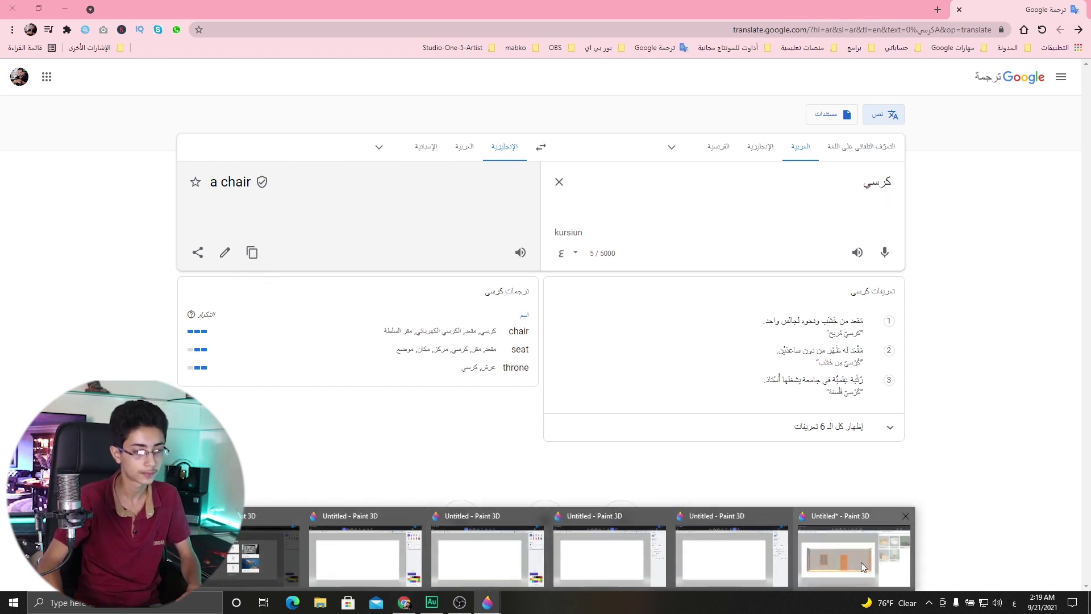
pyautogui.click(861, 561)
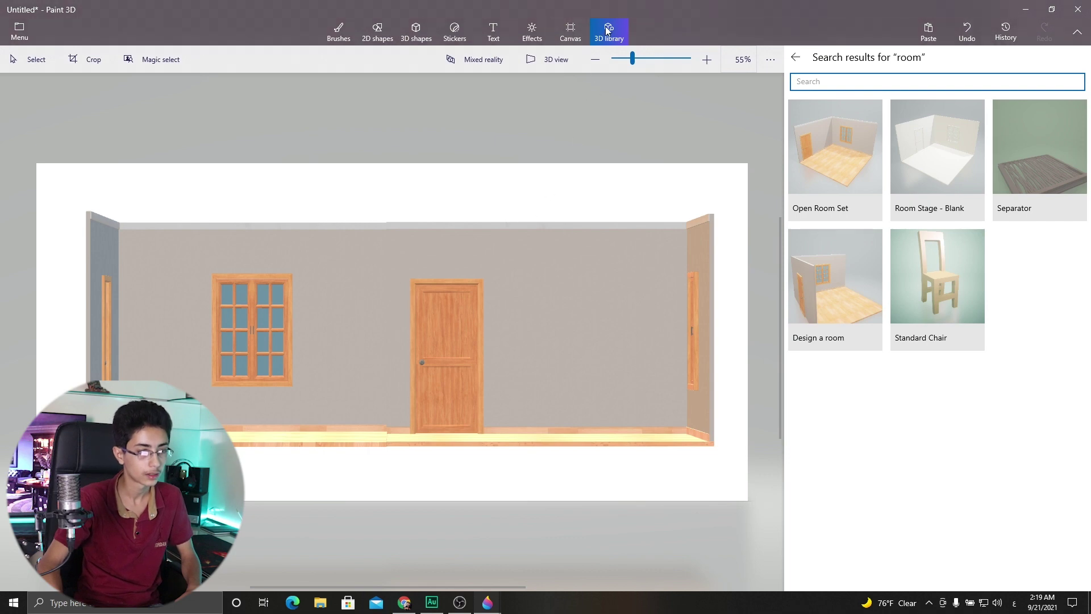
# Search the library for 'chair' and place a resized Recliner on the floor at left
pyautogui.rightClick(823, 81)
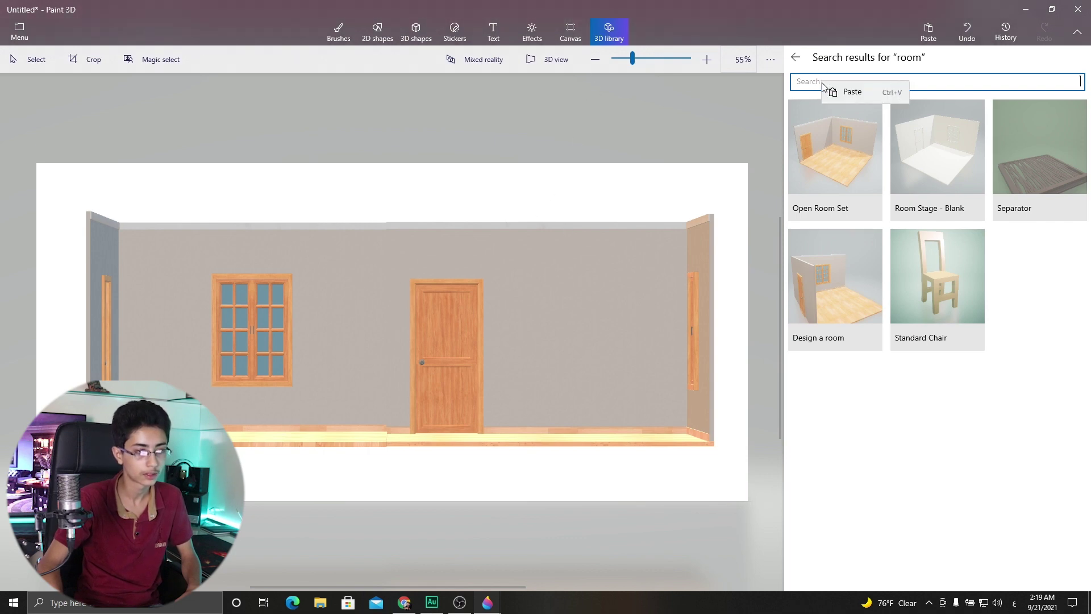
pyautogui.click(863, 94)
pyautogui.press('Return')
pyautogui.scroll(-2, 1013, 309)
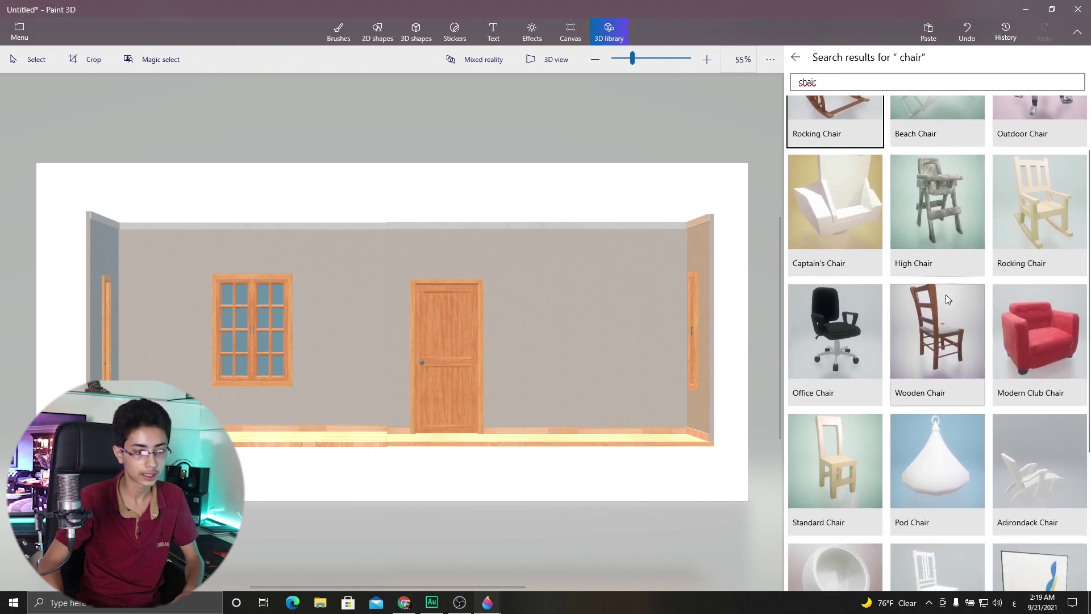
pyautogui.scroll(-3, 945, 294)
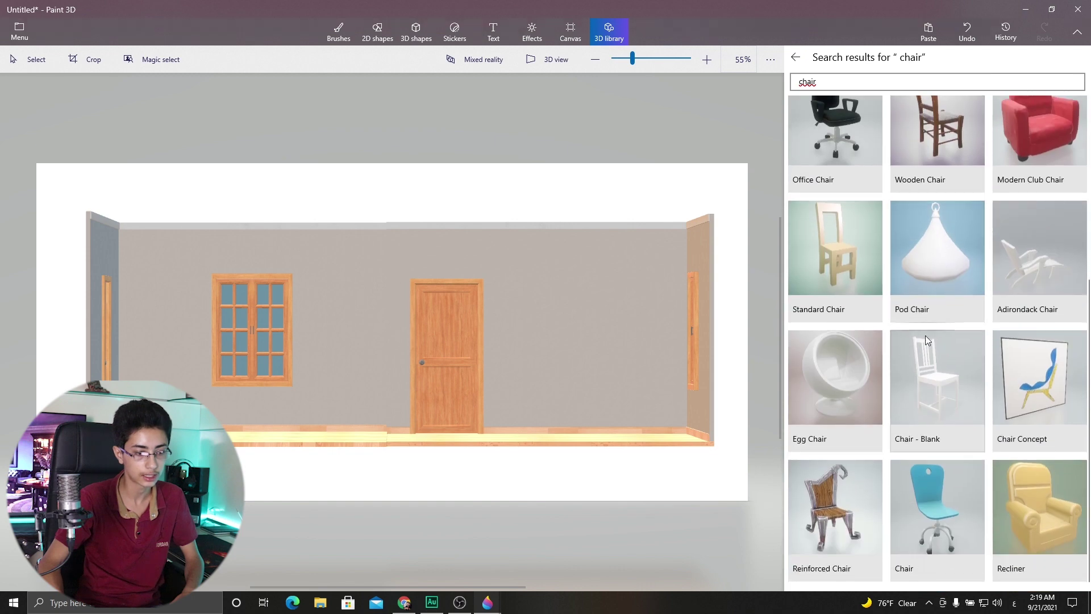
pyautogui.click(1048, 505)
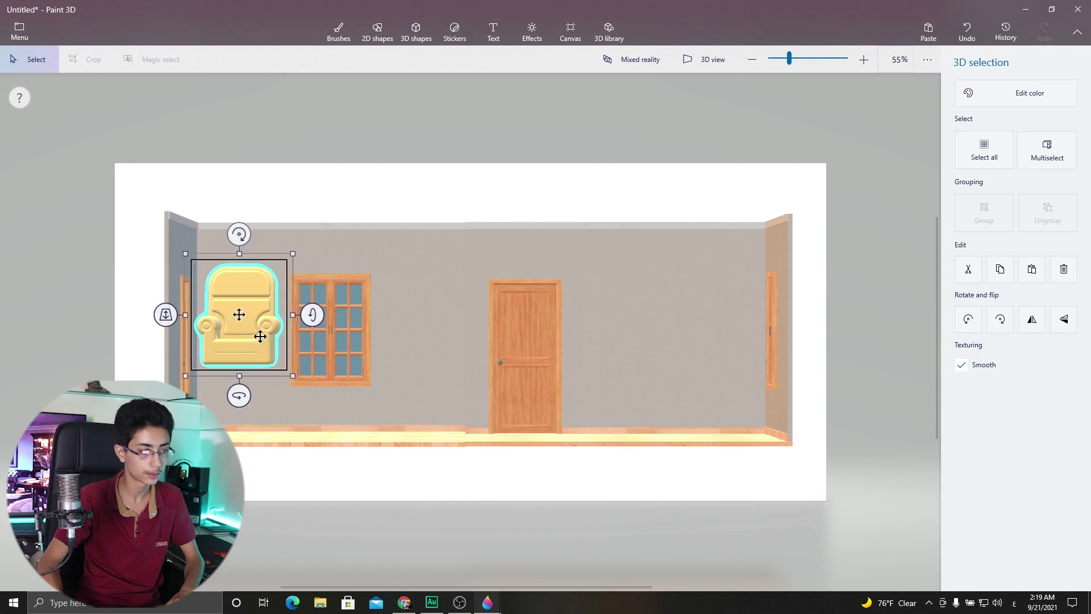
pyautogui.moveTo(261, 334); pyautogui.dragTo(263, 408)
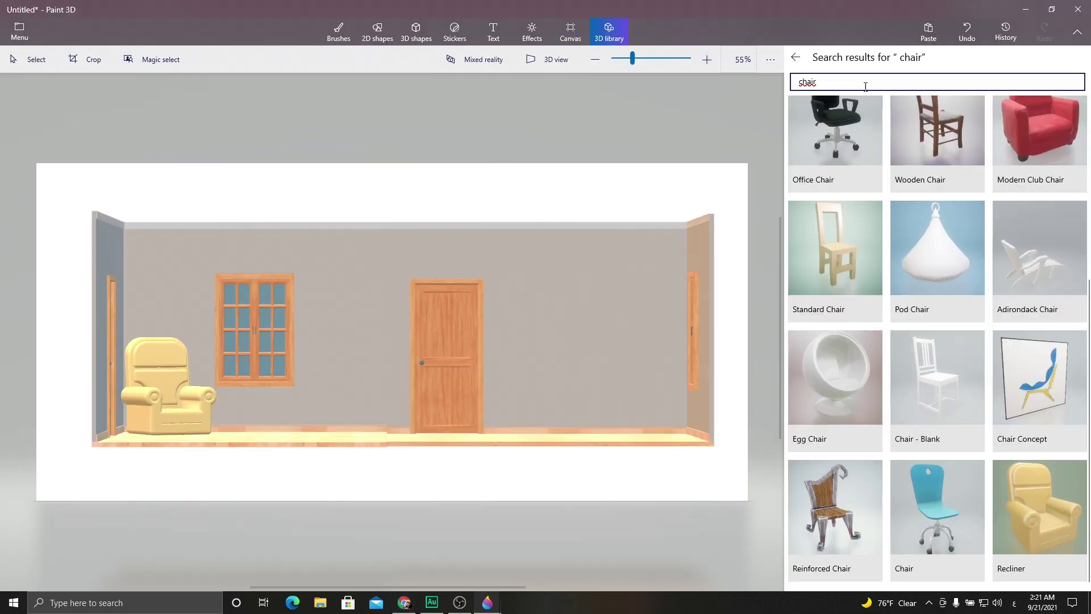
# Add a Night Table to the room and set Pencil Vase 1 on top of it
pyautogui.write('table')
pyautogui.press('Return')
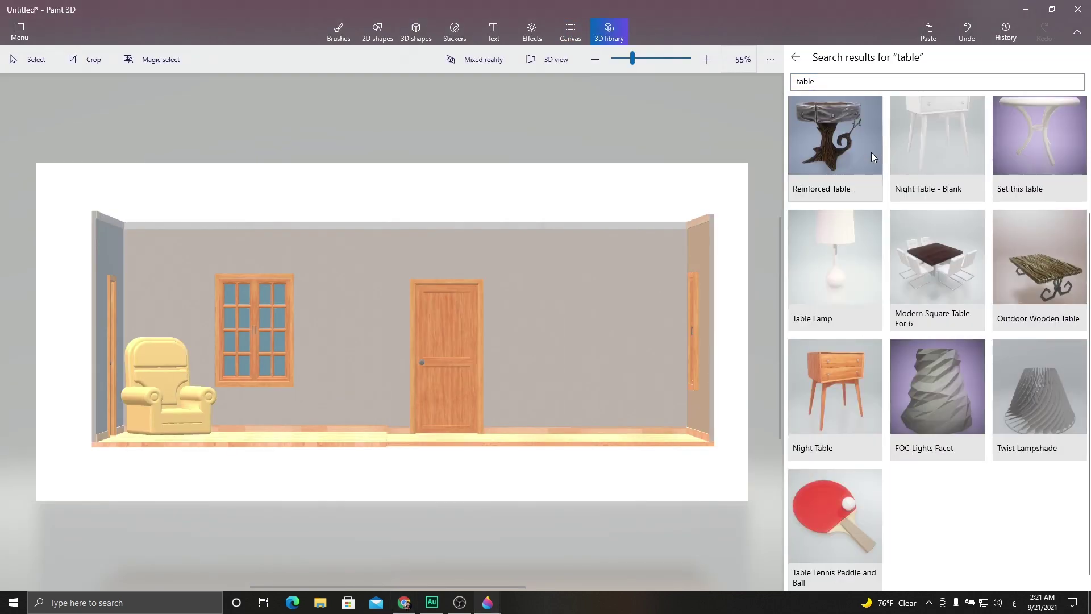
pyautogui.click(835, 392)
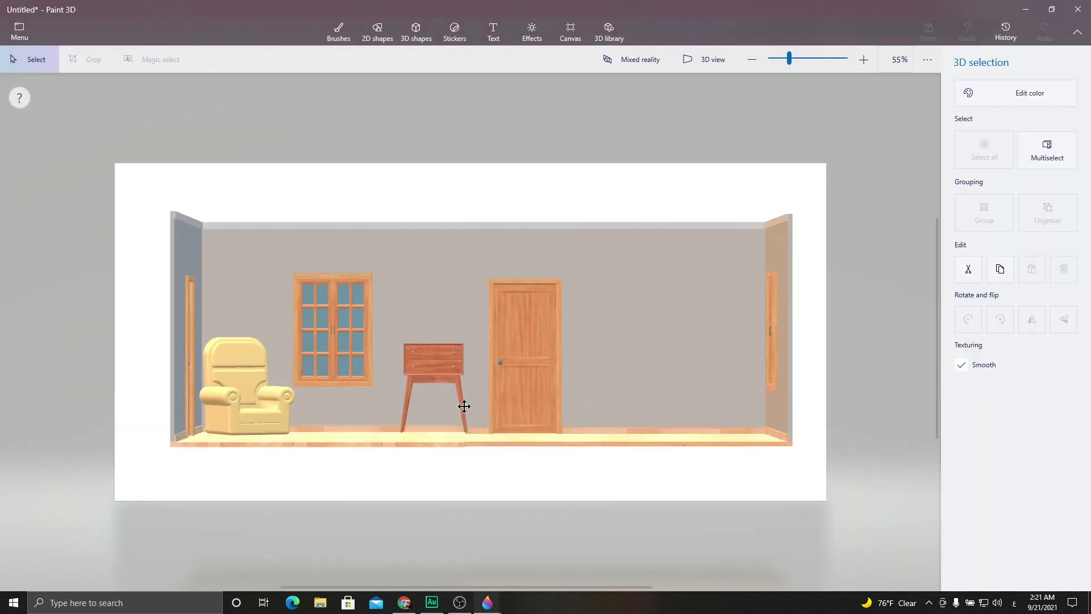
pyautogui.click(435, 391)
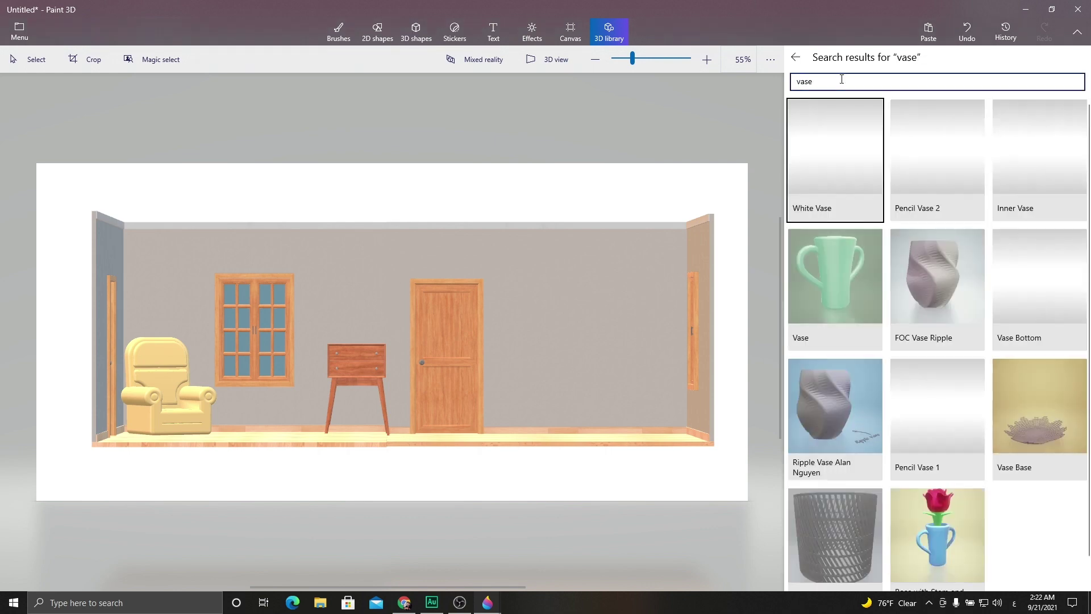
pyautogui.click(939, 382)
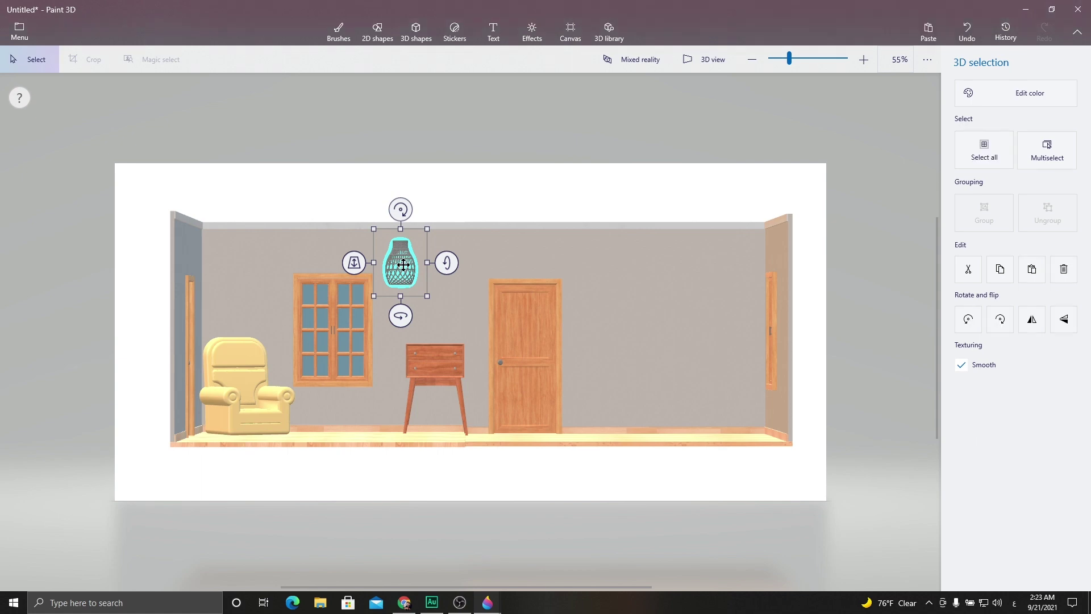
pyautogui.moveTo(404, 282); pyautogui.dragTo(443, 334)
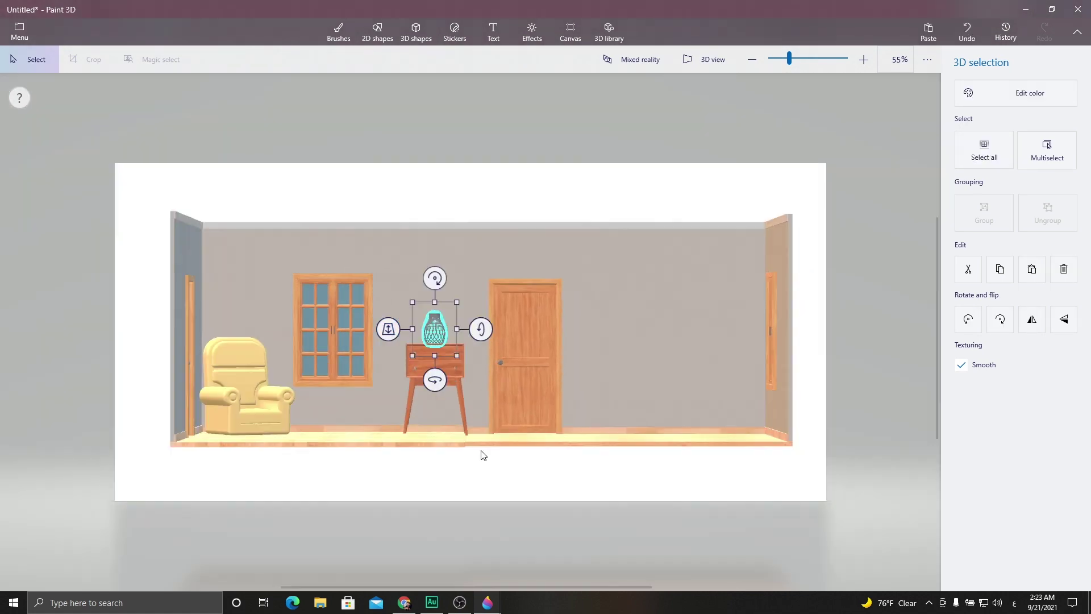
pyautogui.click(569, 31)
pyautogui.click(609, 31)
# Search for flowers and set a daisy into the vase
pyautogui.write('s')
pyautogui.press('Return')
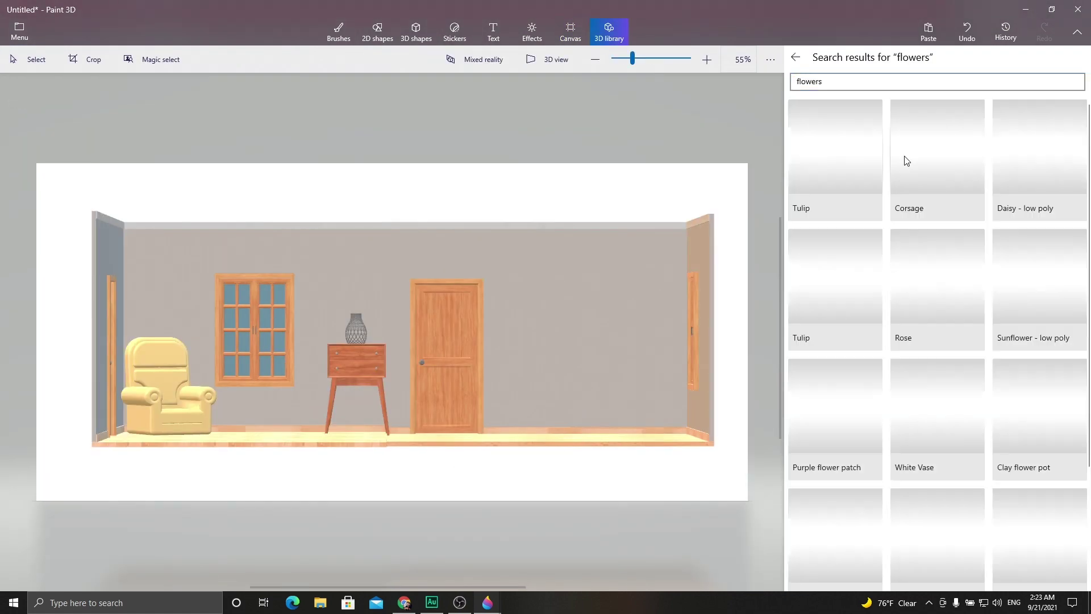
pyautogui.click(834, 273)
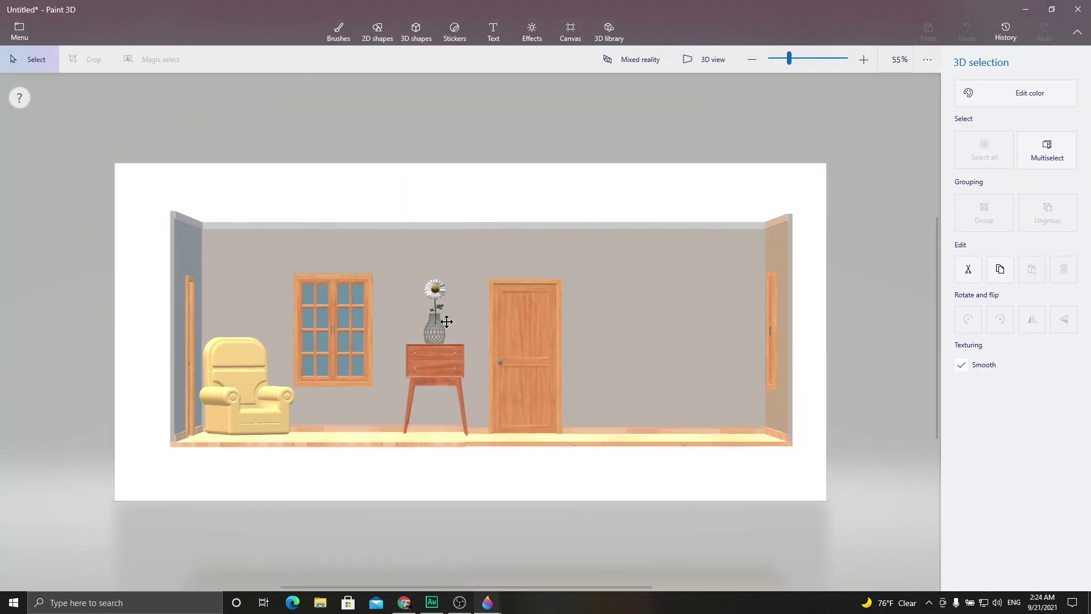
pyautogui.moveTo(438, 309); pyautogui.dragTo(440, 310)
pyautogui.click(570, 32)
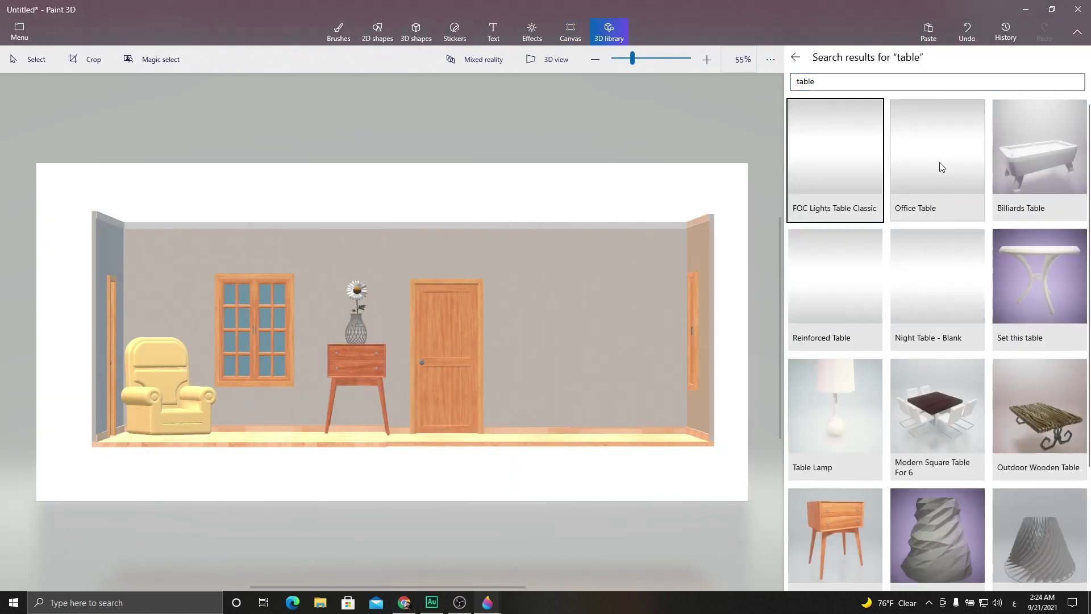
# Place an office table at the room's right end with an Office Chair turned beside it
pyautogui.click(940, 165)
pyautogui.moveTo(470, 328); pyautogui.dragTo(716, 410)
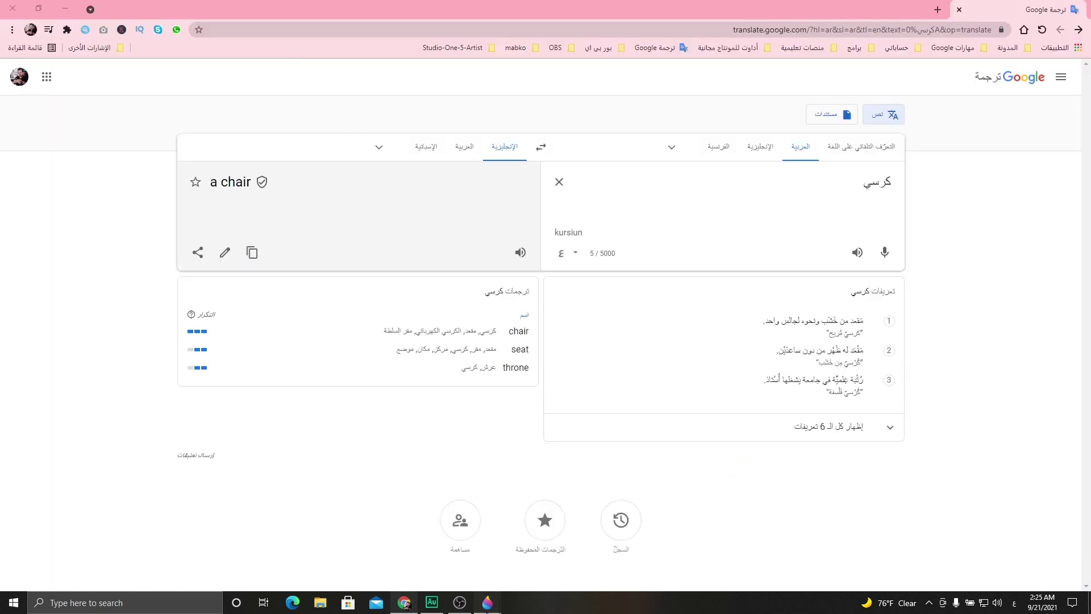
pyautogui.hotkey('alt', 'Tab')
pyautogui.write('chair')
pyautogui.press('Return')
pyautogui.scroll(-4, 857, 178)
pyautogui.click(841, 171)
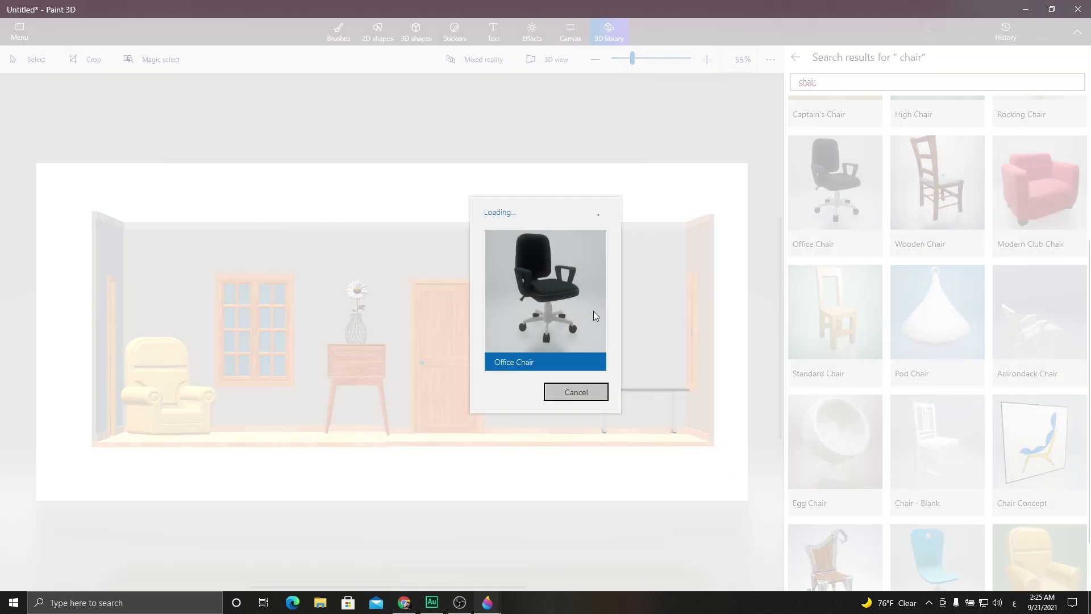
pyautogui.moveTo(729, 399); pyautogui.dragTo(625, 414)
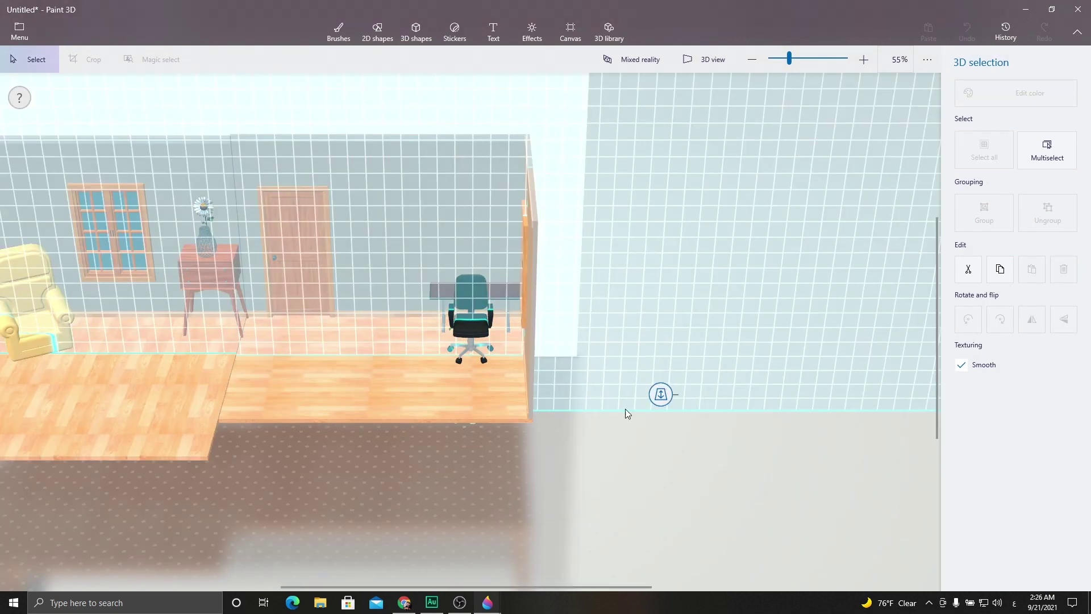
pyautogui.moveTo(684, 462); pyautogui.dragTo(705, 403)
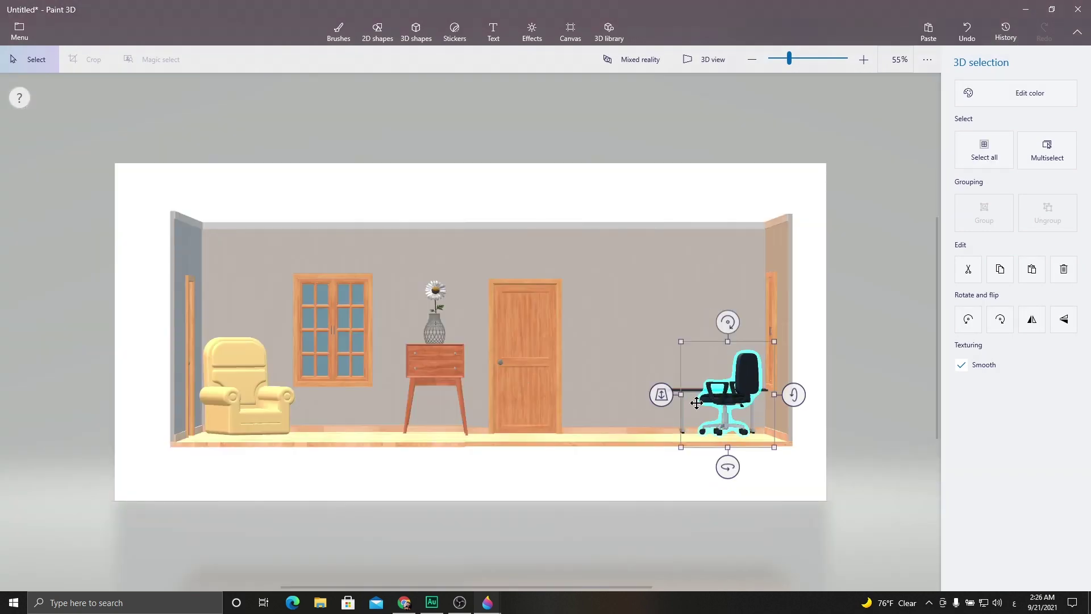
pyautogui.click(570, 31)
pyautogui.click(609, 31)
# Search for 'man' and seat the Sitting Male 2 figure on the office chair facing the desk
pyautogui.write('man')
pyautogui.press('Return')
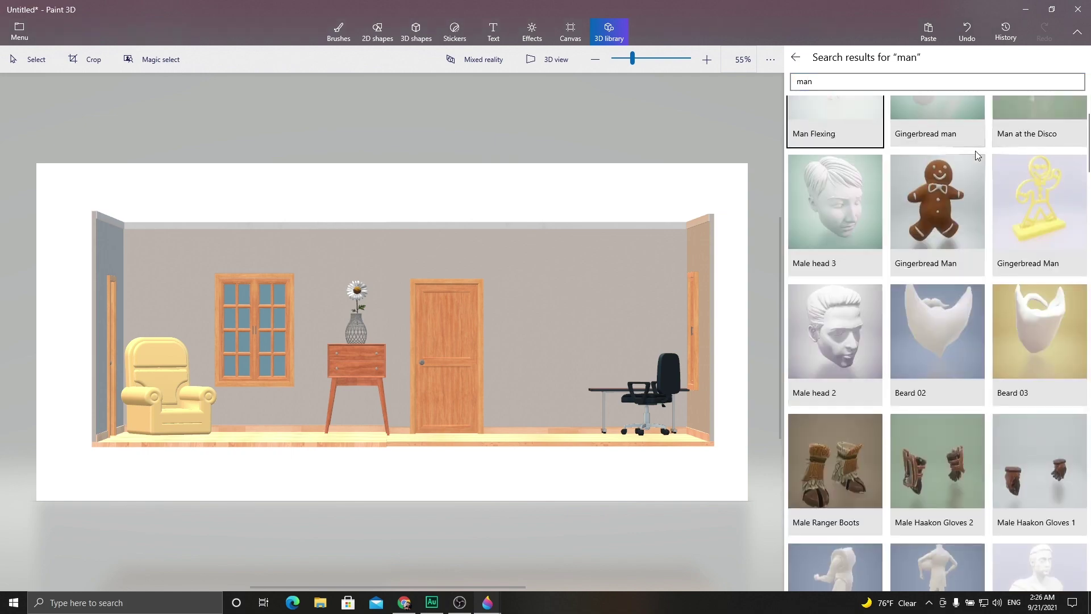
pyautogui.scroll(-5, 975, 151)
pyautogui.scroll(-5, 977, 187)
pyautogui.scroll(-5, 979, 224)
pyautogui.click(947, 339)
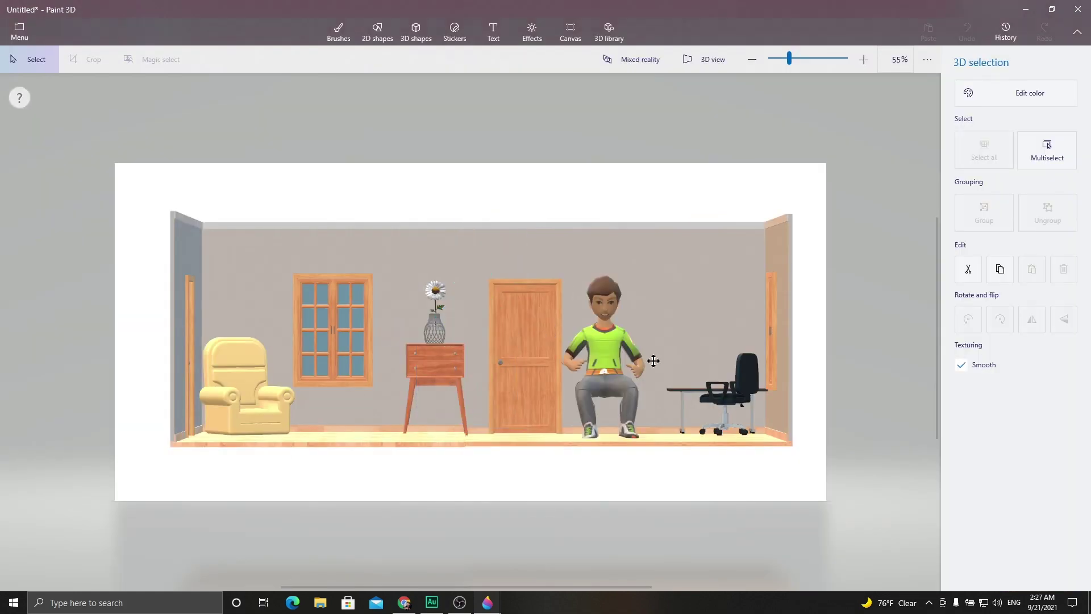
pyautogui.moveTo(654, 361); pyautogui.dragTo(738, 364)
pyautogui.moveTo(692, 471); pyautogui.dragTo(636, 463)
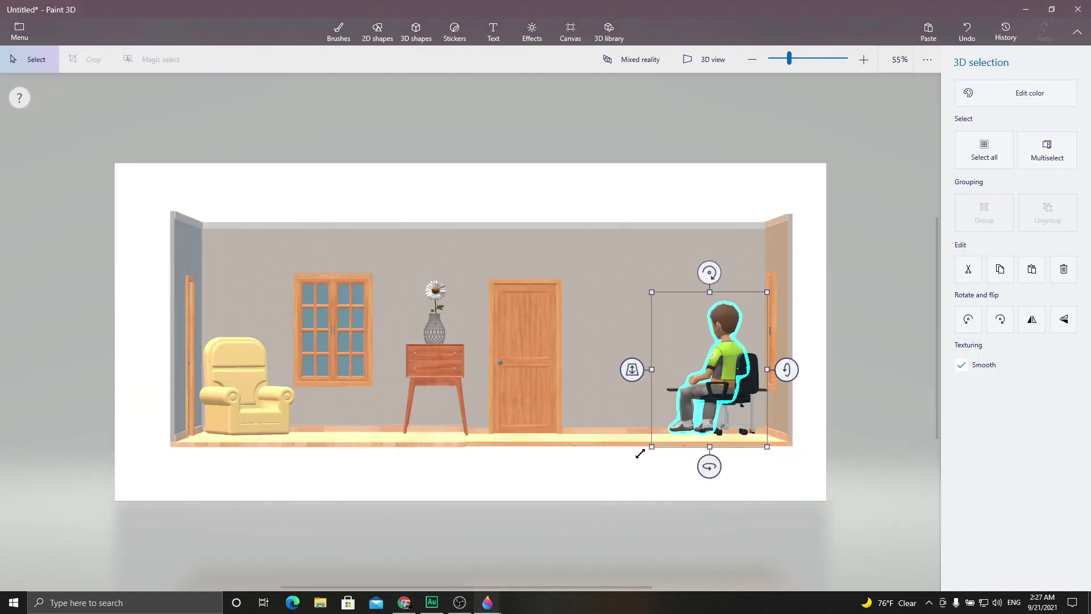
pyautogui.click(570, 31)
pyautogui.click(608, 31)
# Stand the Skydiver Male figure beside the door
pyautogui.click(835, 506)
pyautogui.moveTo(489, 344); pyautogui.dragTo(599, 341)
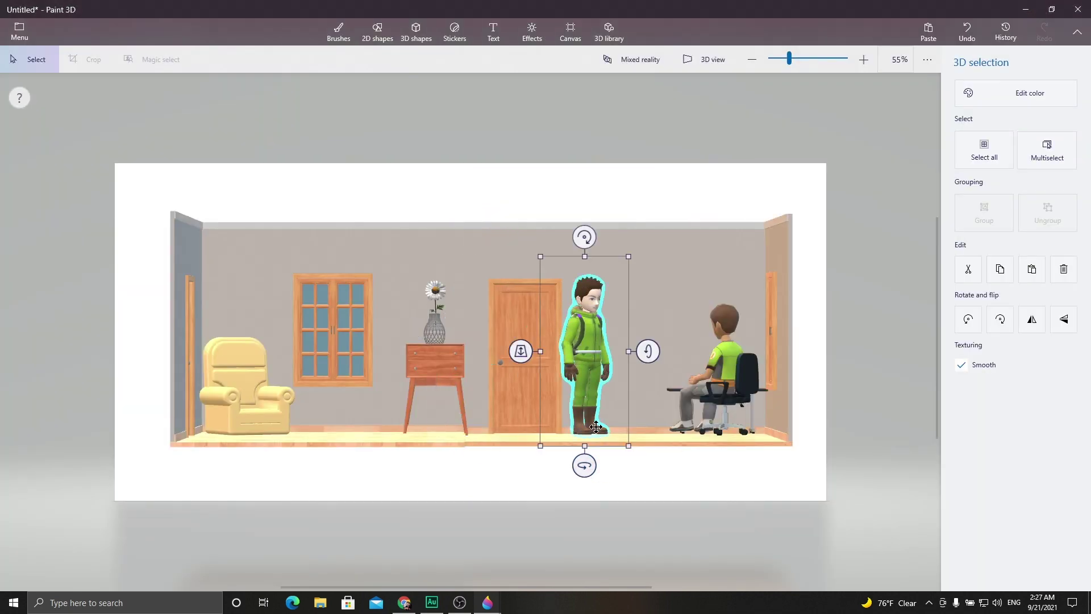
pyautogui.click(611, 414)
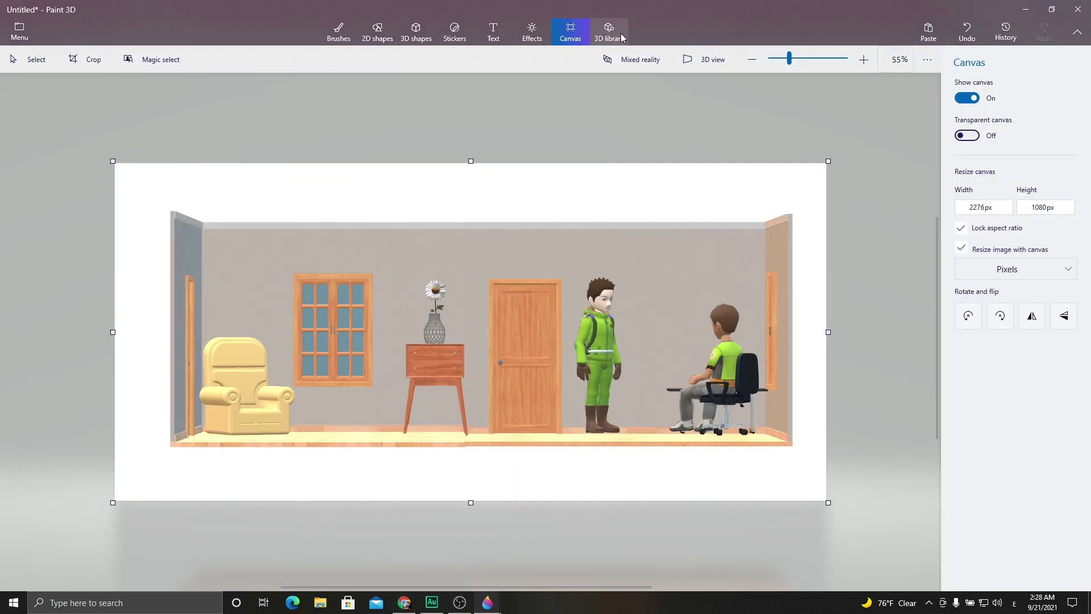
# Search for 'computer' and set a desktop computer on the seated boy's desk
pyautogui.click(621, 38)
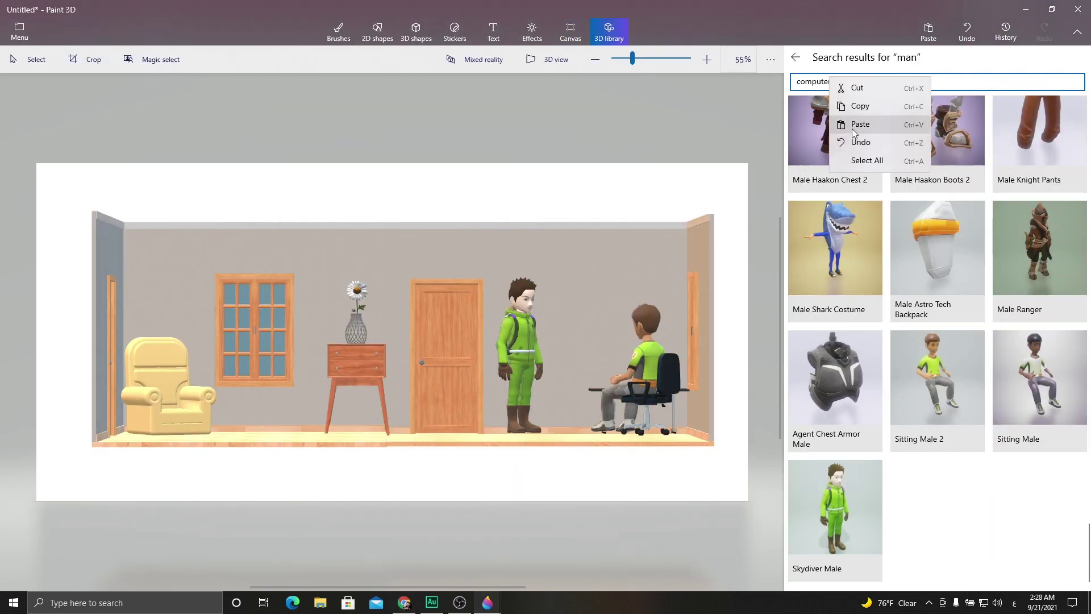
pyautogui.write('computer')
pyautogui.press('Return')
pyautogui.click(921, 402)
pyautogui.moveTo(653, 341); pyautogui.dragTo(715, 370)
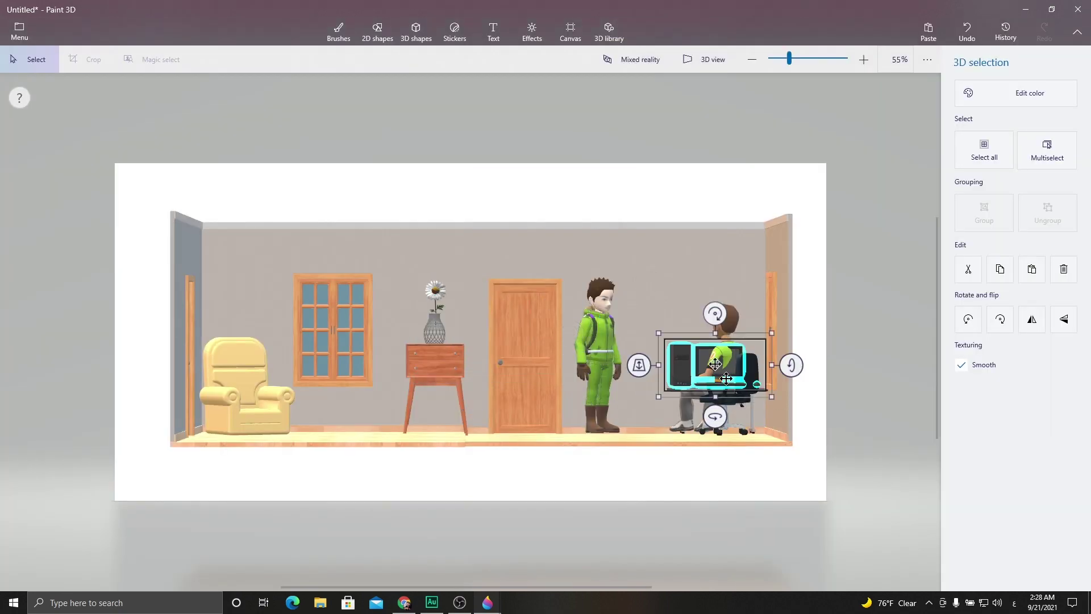
pyautogui.moveTo(646, 367); pyautogui.dragTo(672, 382)
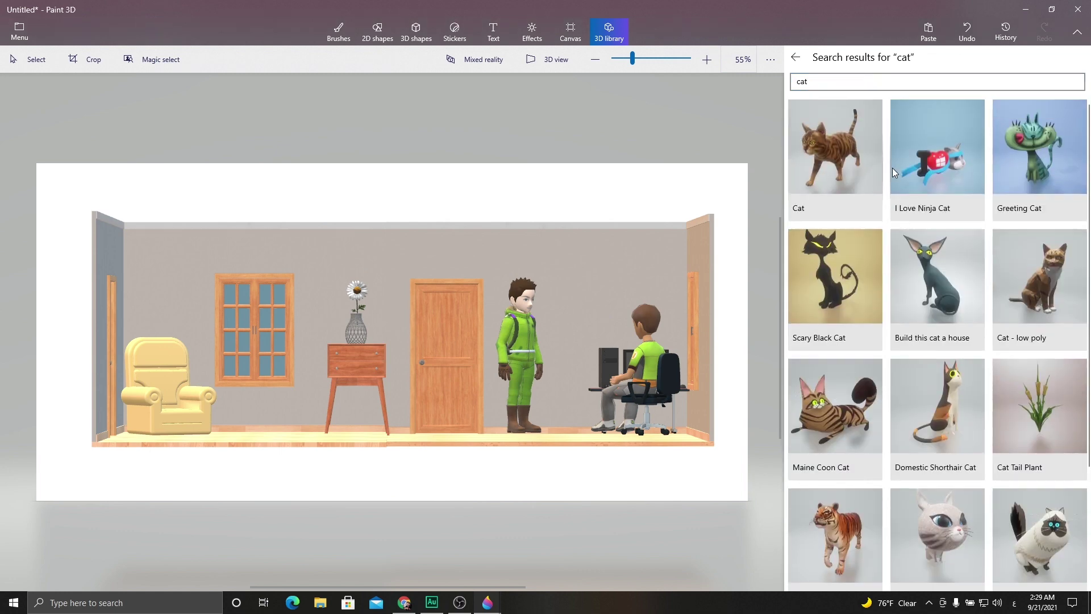
# Add a Cat turned about -40 degrees, then translate 'ساعة حائط' and copy 'Wall Clock'
pyautogui.click(835, 159)
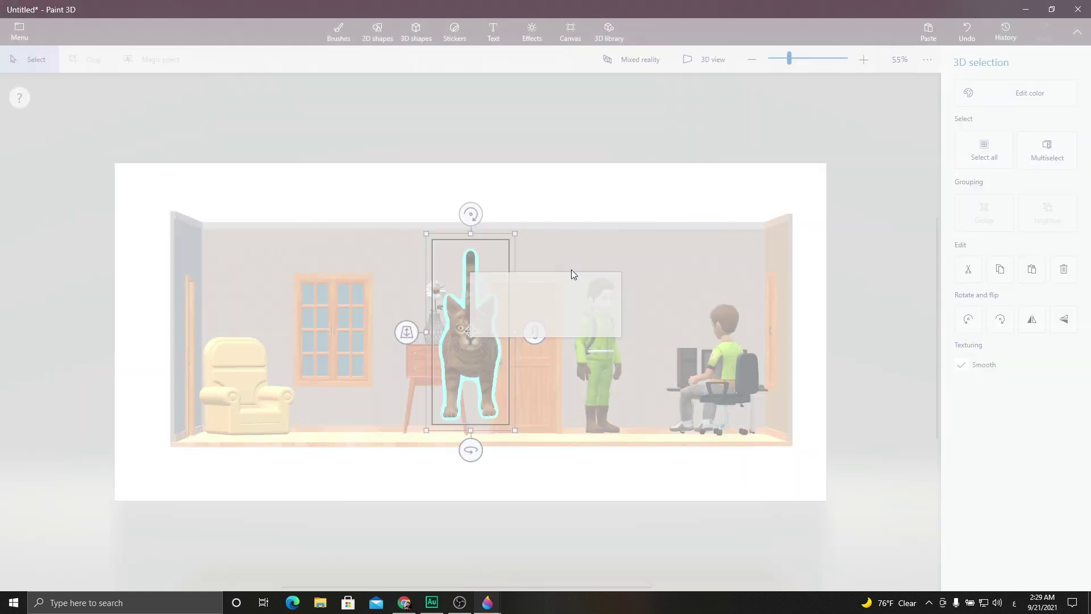
pyautogui.moveTo(470, 448); pyautogui.dragTo(459, 460)
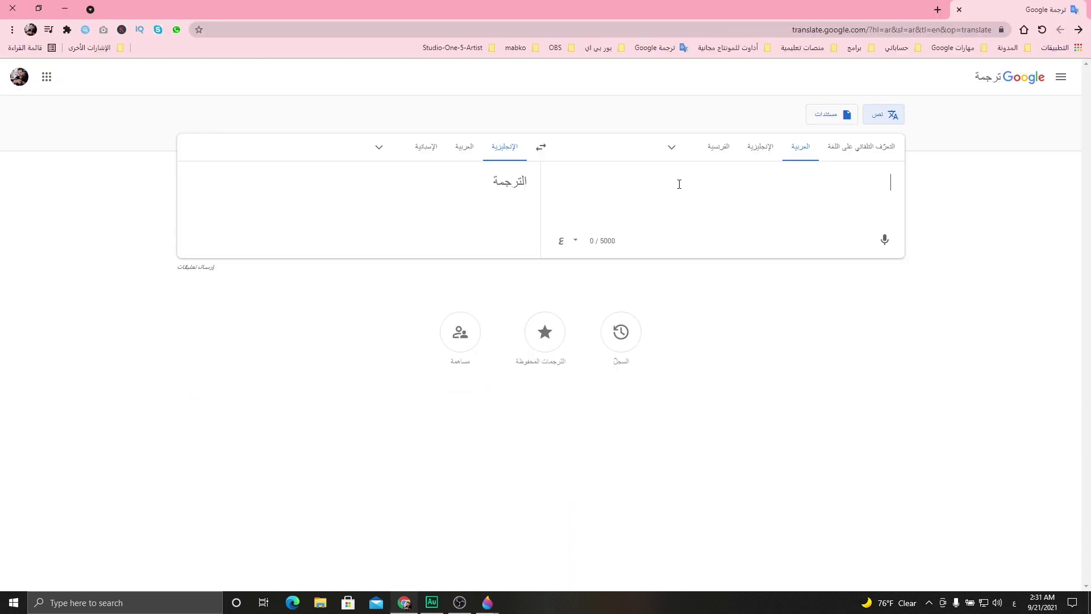
pyautogui.write('ساعة حا')
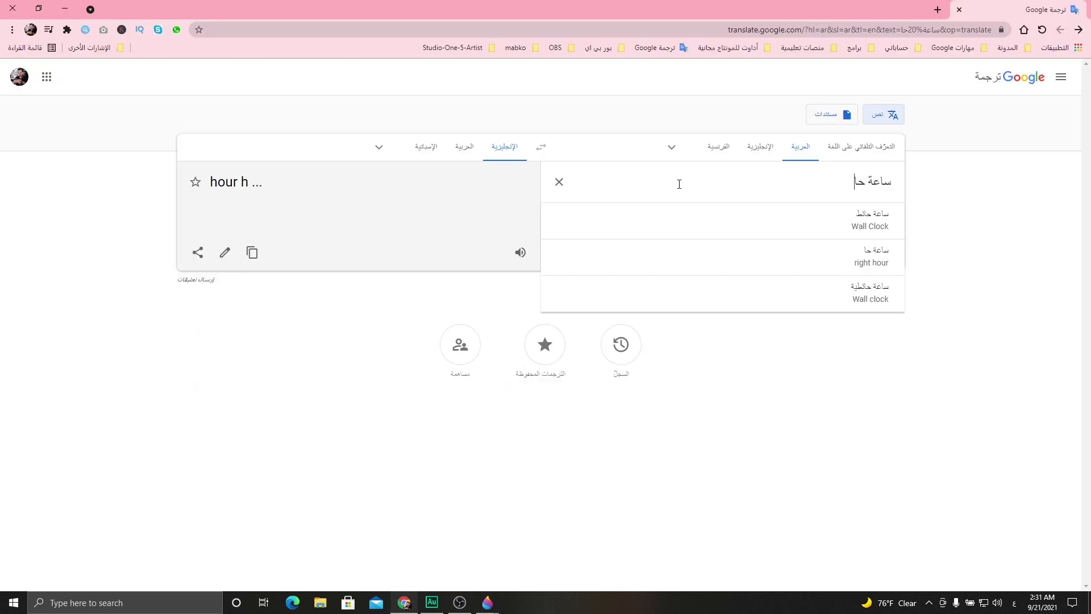
pyautogui.write('ئط')
pyautogui.hotkey('ctrl', 'shift', 'c')
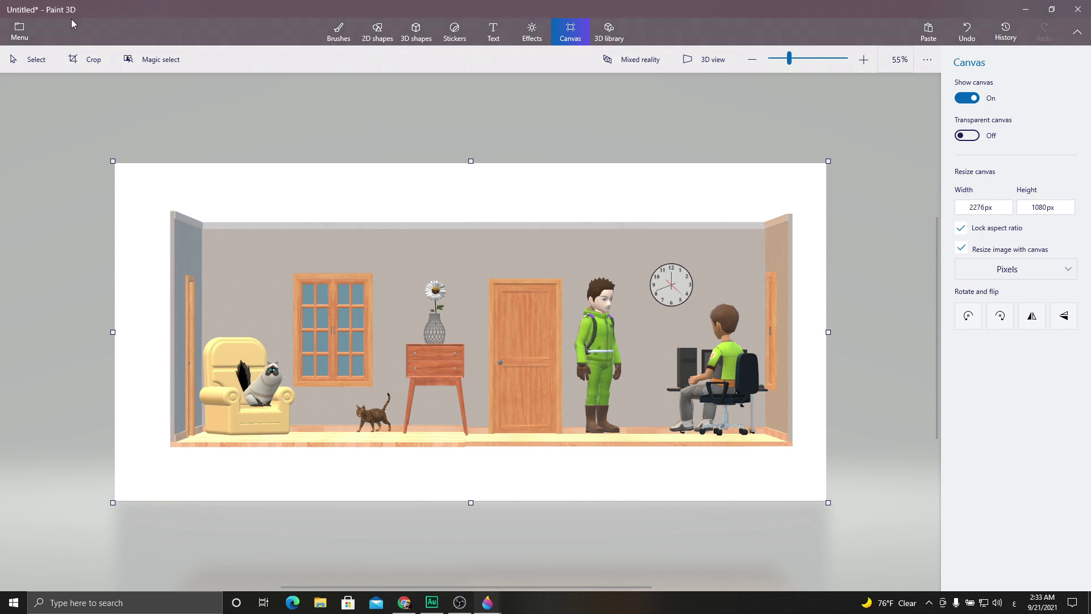
# Export the room via Save as > 3D model in GLB format, entering a new file name
pyautogui.click(19, 33)
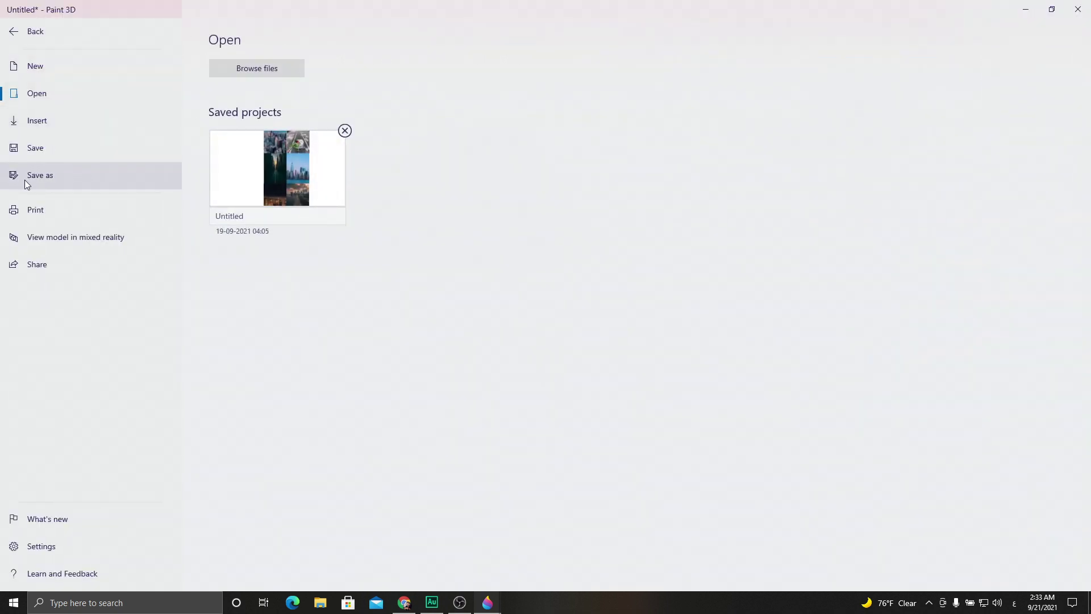
pyautogui.click(47, 184)
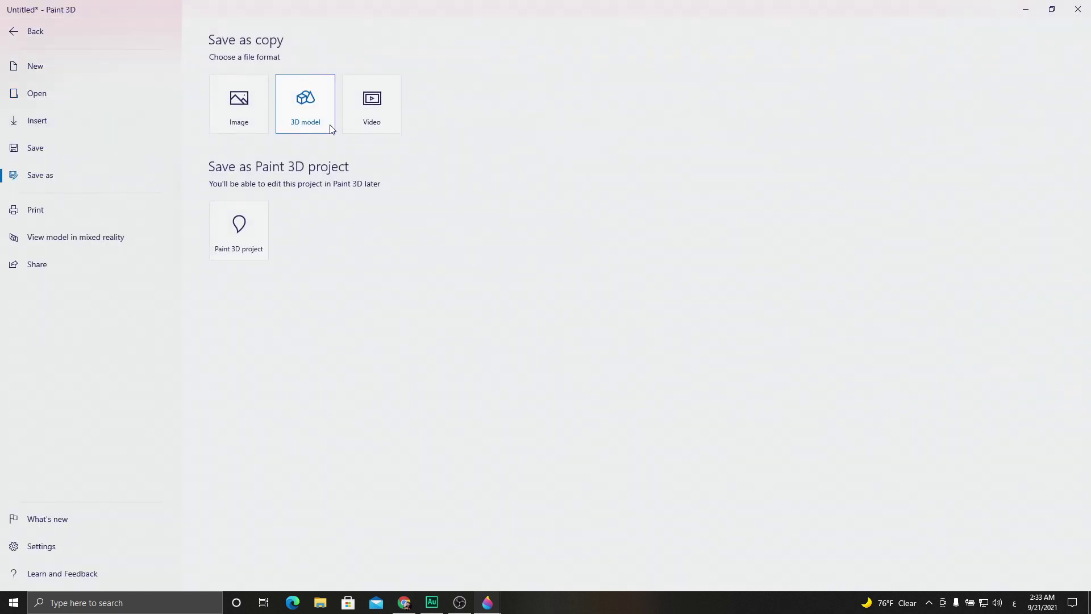
pyautogui.click(301, 105)
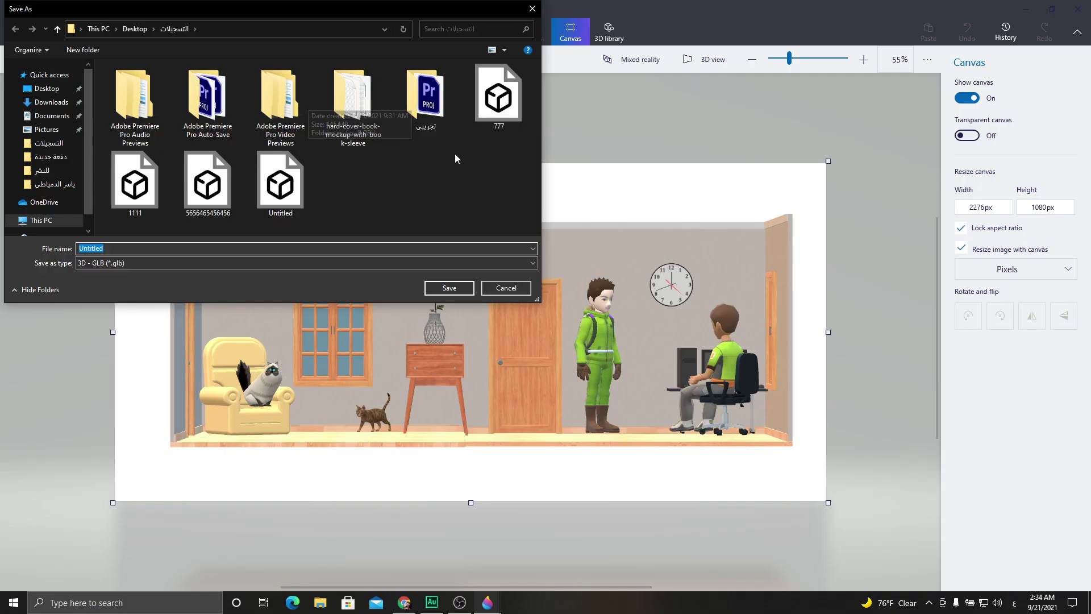
pyautogui.write('lll')
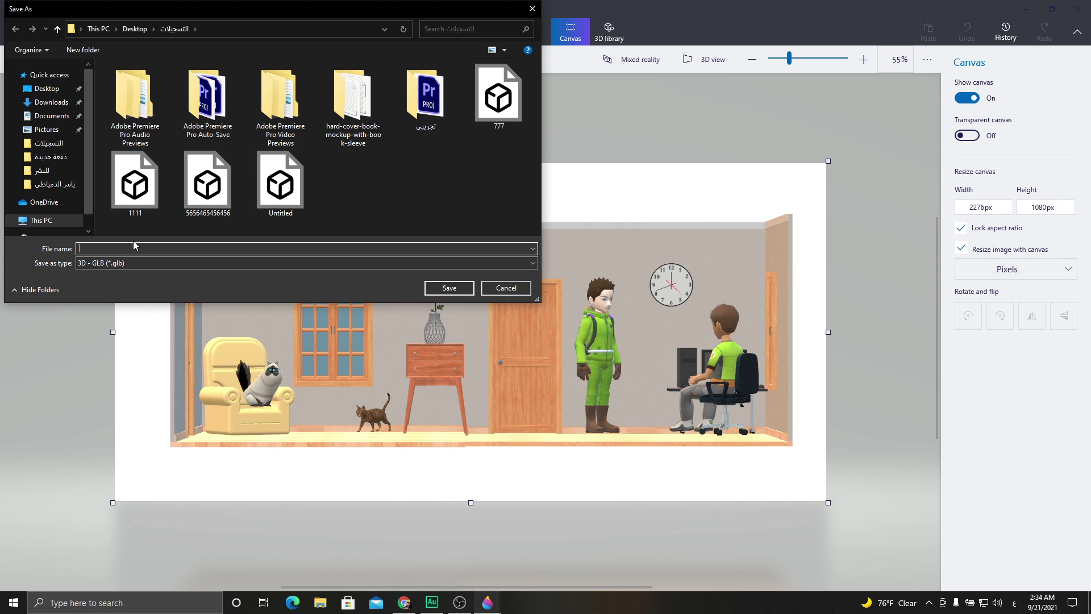
# Save the room scene as a GLB 3D model, then minimise Paint 3D to the desktop
pyautogui.click(460, 286)
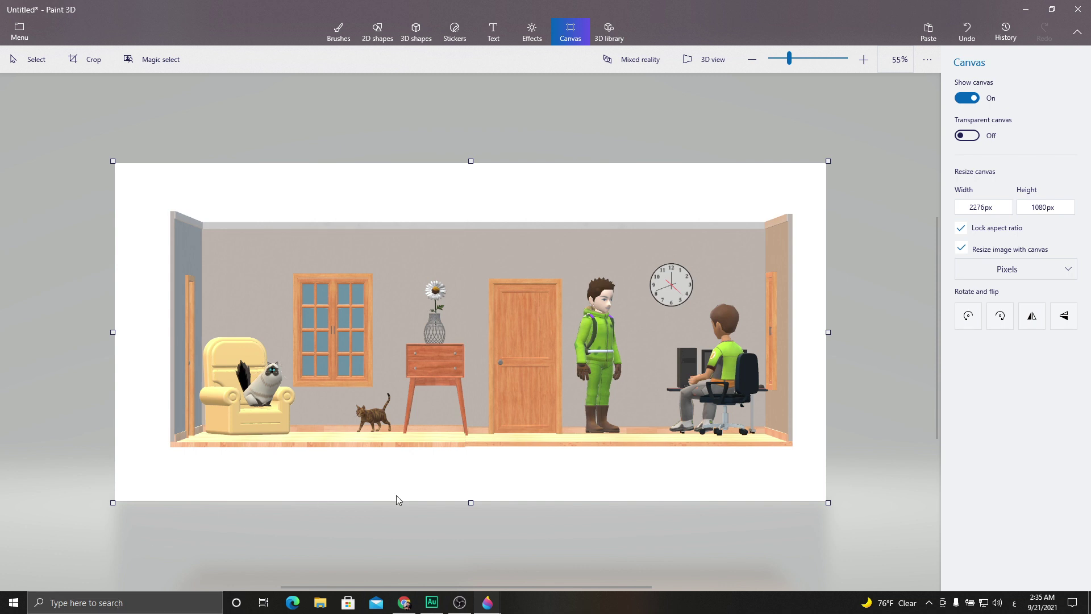
pyautogui.click(1026, 9)
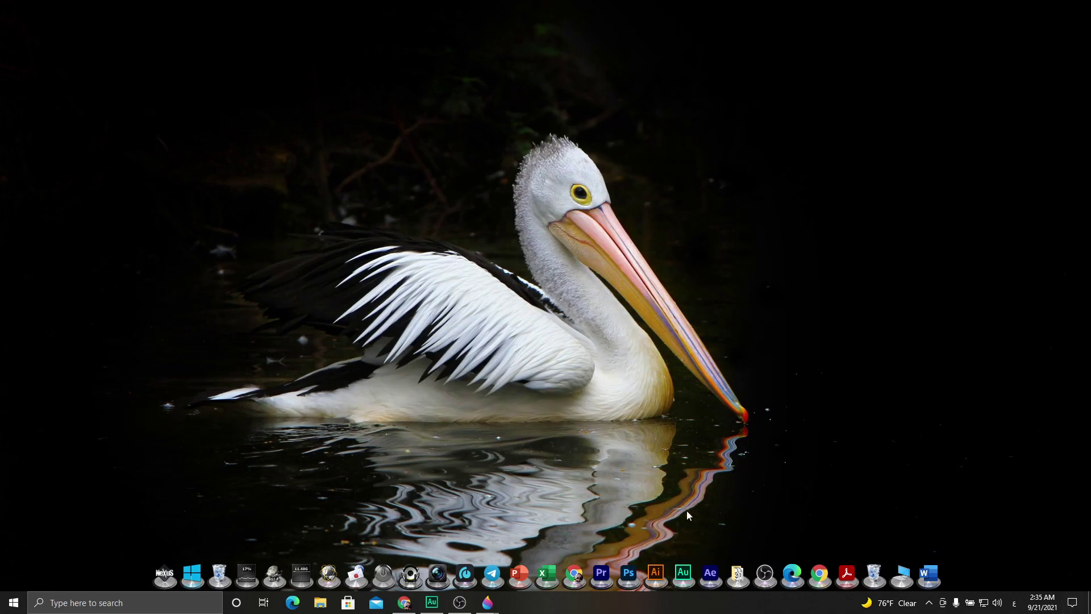
# Start a new blank PowerPoint presentation and switch its slide to the Blank layout
pyautogui.click(519, 574)
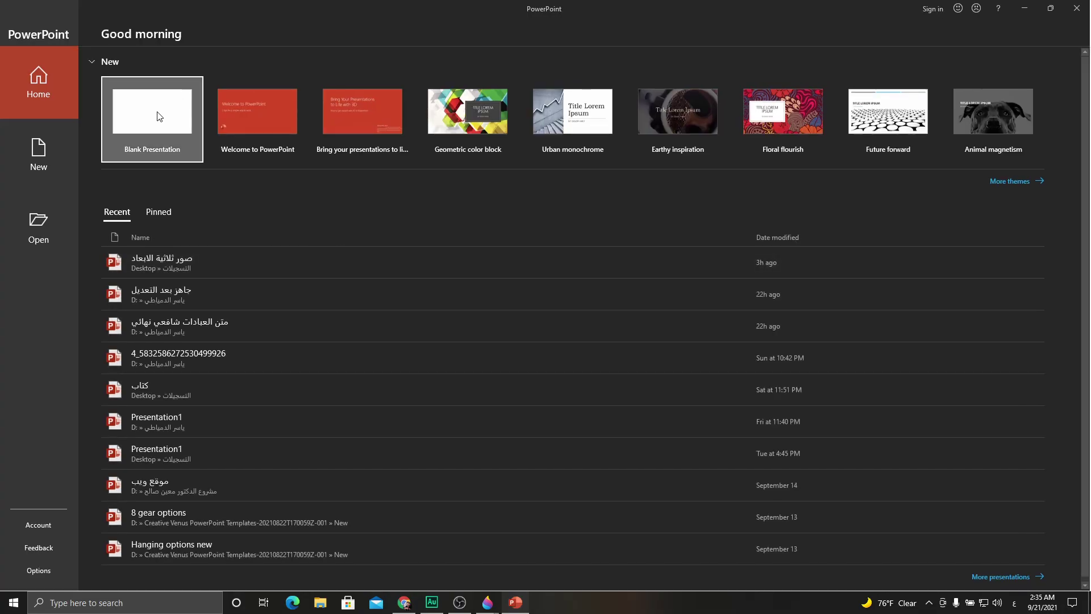
pyautogui.click(158, 115)
pyautogui.rightClick(296, 154)
pyautogui.moveTo(325, 192)
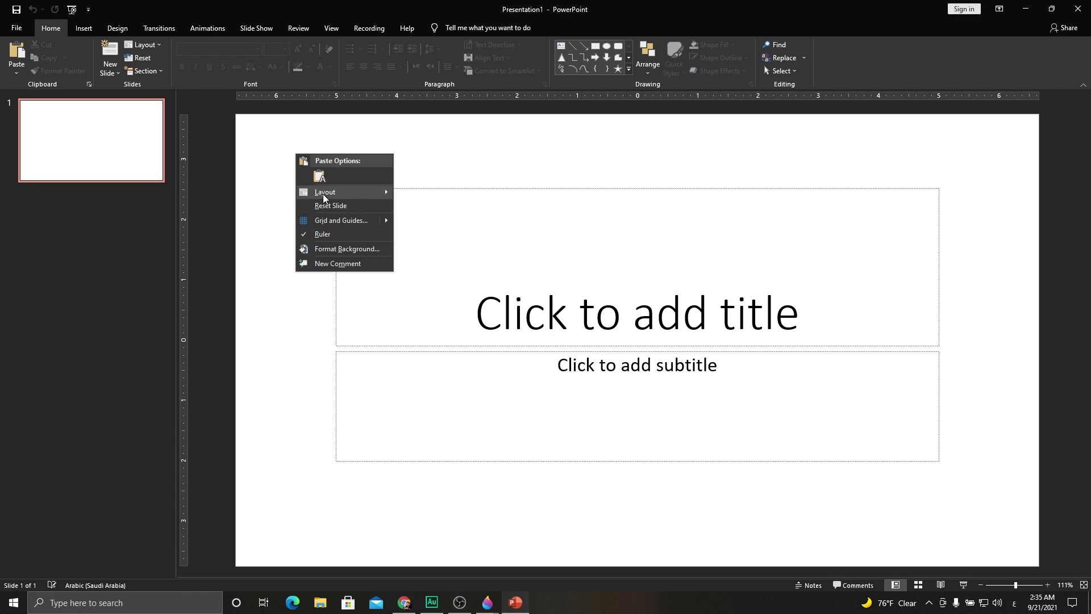
pyautogui.click(436, 331)
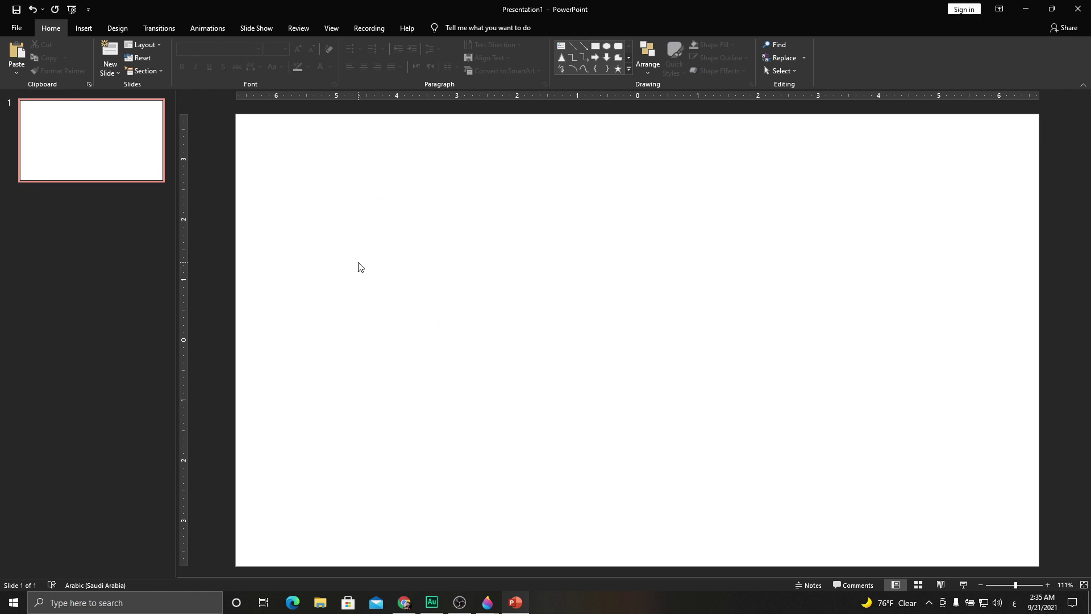
# Insert a 3D model from a file on this device
pyautogui.click(94, 31)
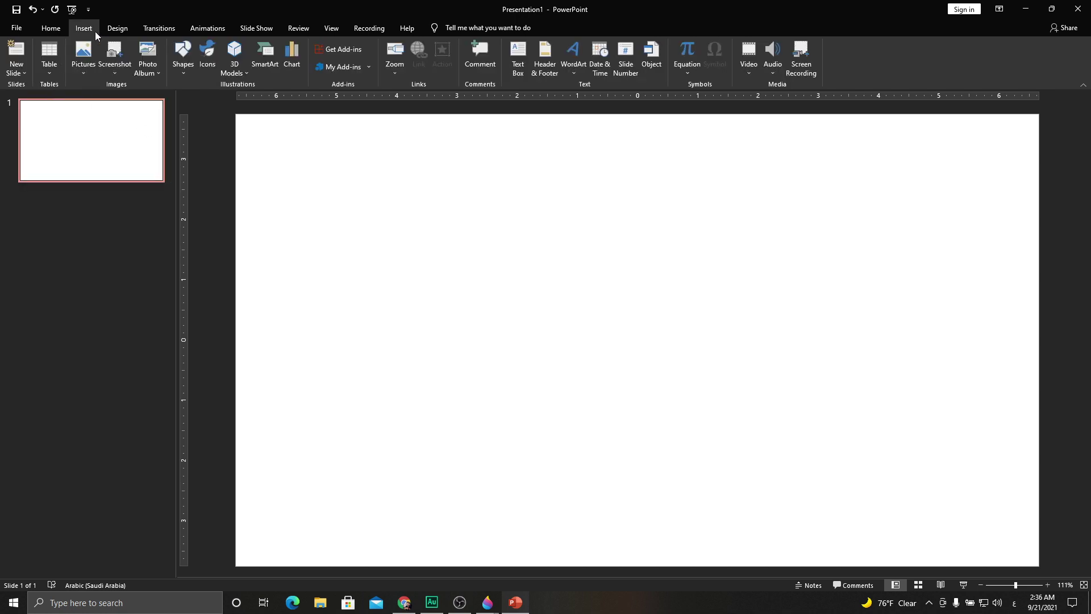
pyautogui.click(232, 78)
pyautogui.click(243, 100)
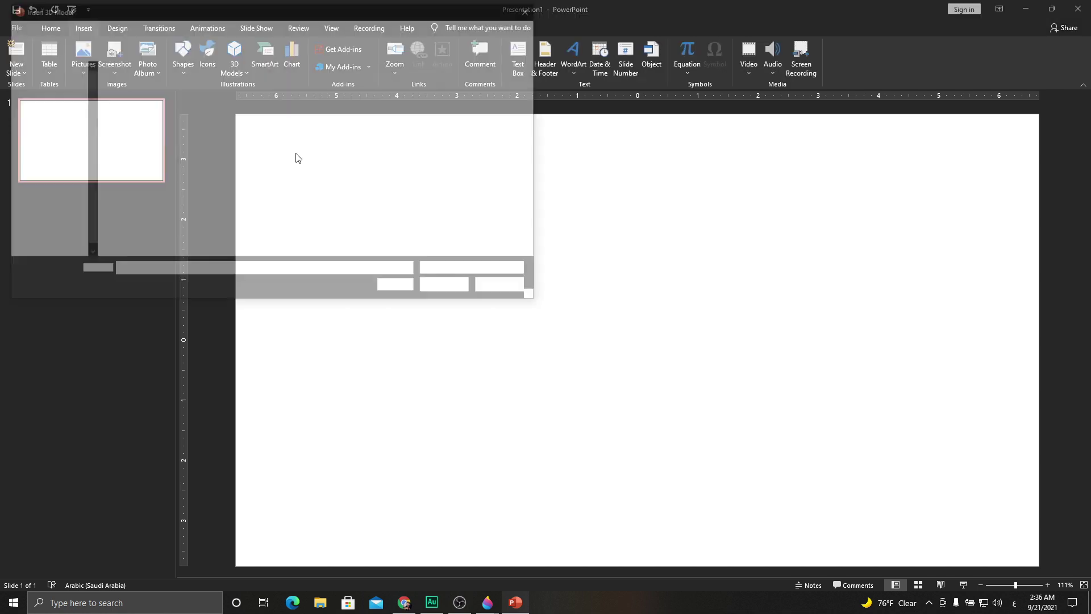
# Insert the room model file غرفة from the التسجيلات folder onto the slide
pyautogui.click(48, 143)
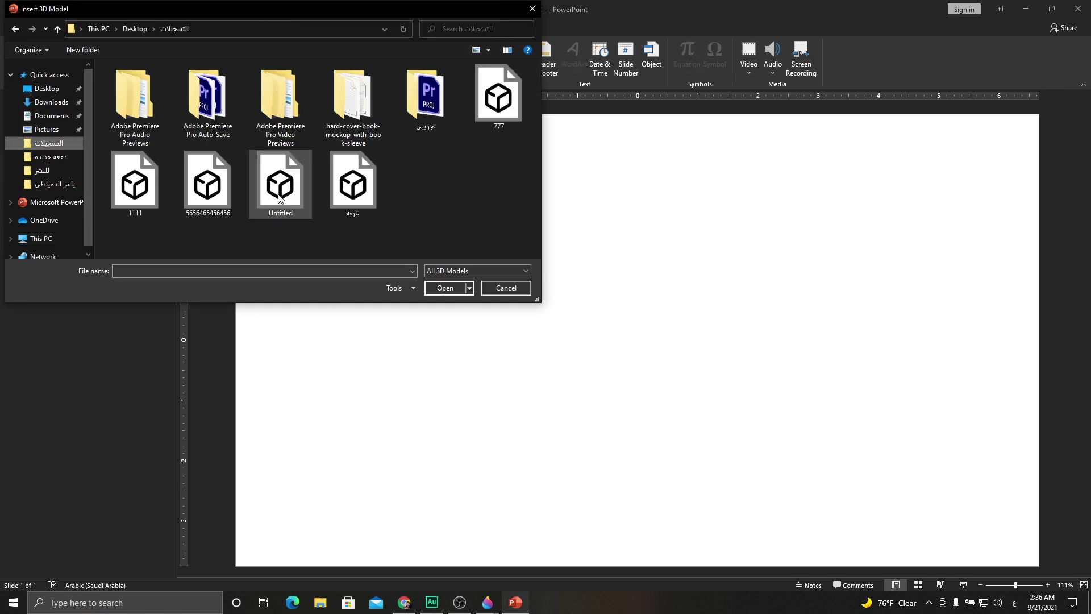
pyautogui.click(365, 203)
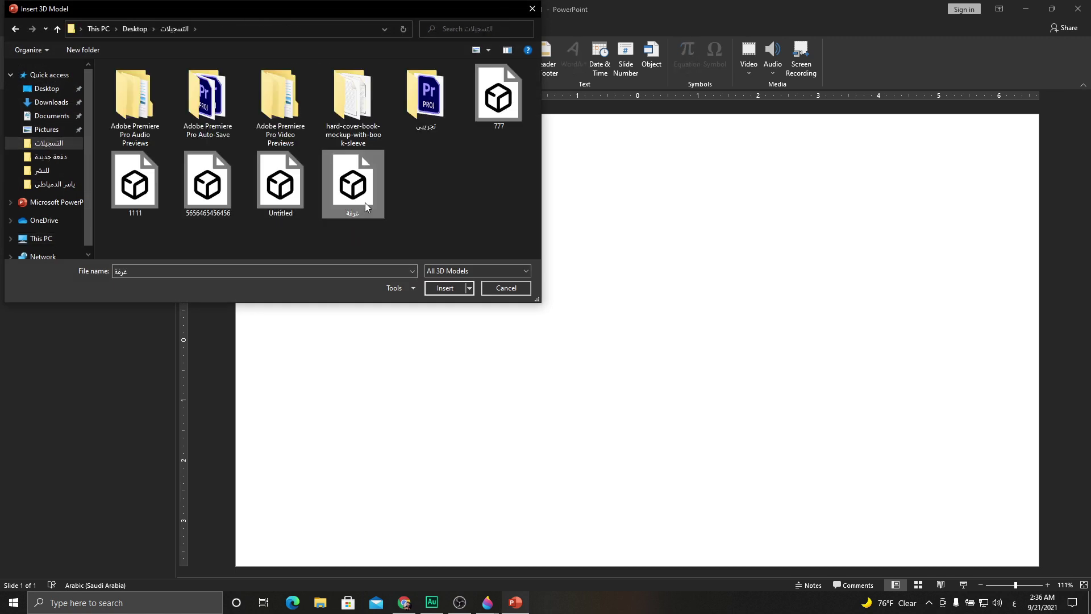
pyautogui.click(445, 287)
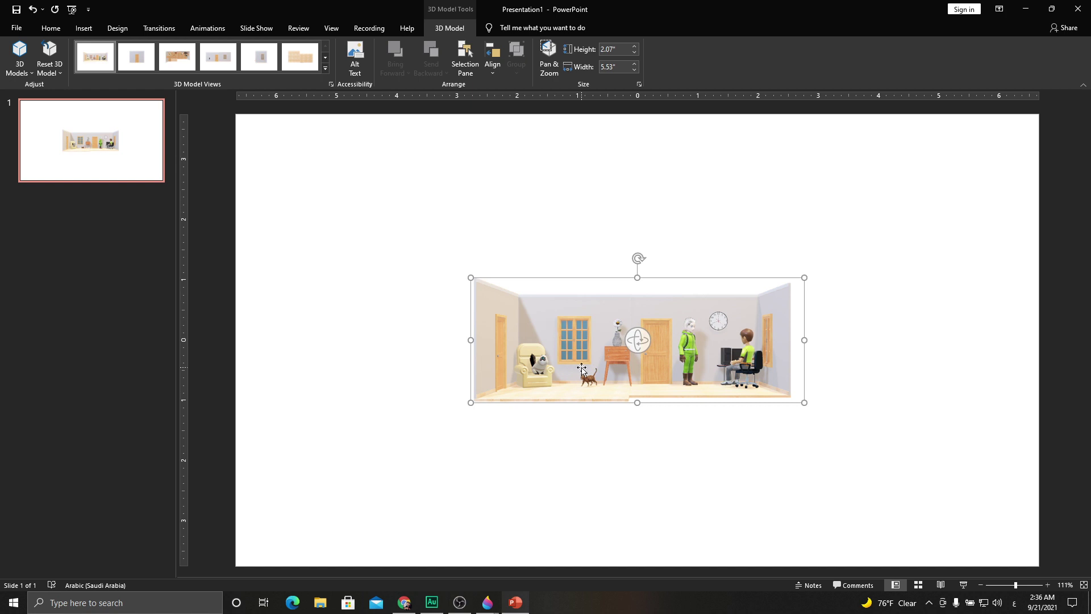
# Enlarge the room model to about 10.66" by 28.49" and preview the slide full-screen
pyautogui.keyDown('ctrl'); pyautogui.scroll(-2, 582, 369); pyautogui.keyUp('ctrl')
pyautogui.keyDown('ctrl'); pyautogui.scroll(-3, 591, 371); pyautogui.keyUp('ctrl')
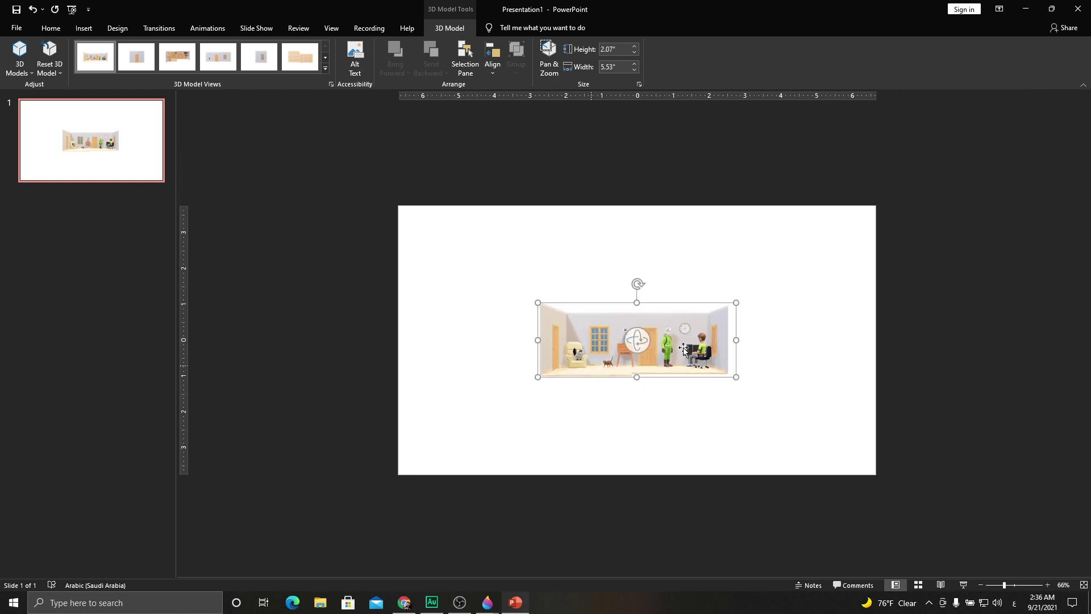
pyautogui.moveTo(735, 302)
pyautogui.mouseDown()
pyautogui.moveTo(797, 256)
pyautogui.moveTo(1073, 176)
pyautogui.mouseUp()
pyautogui.moveTo(766, 309); pyautogui.dragTo(572, 378)
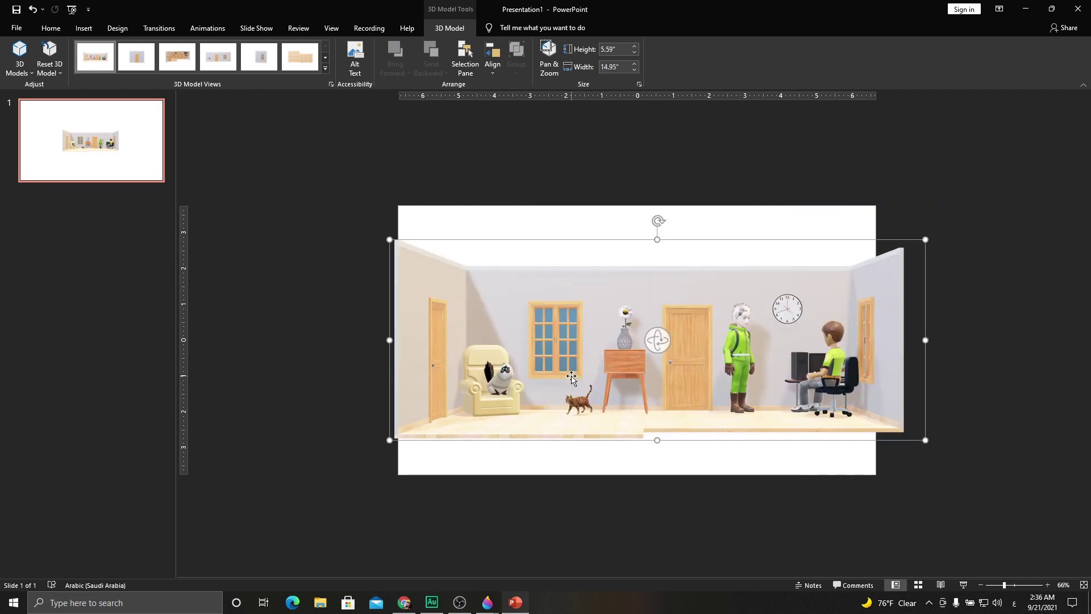
pyautogui.keyDown('ctrl'); pyautogui.scroll(-3, 572, 378); pyautogui.keyUp('ctrl')
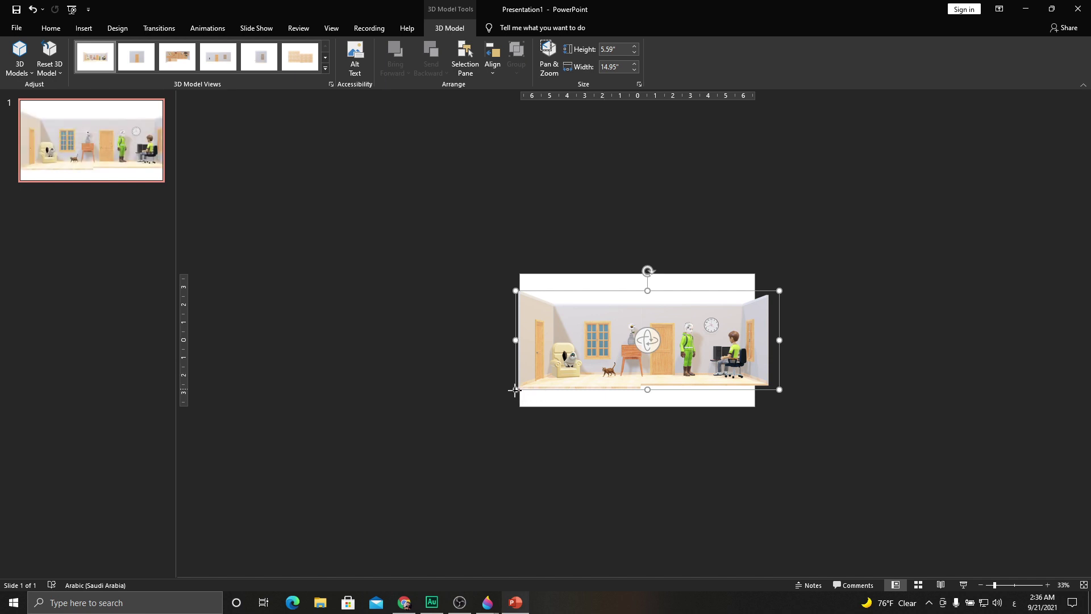
pyautogui.moveTo(515, 390); pyautogui.dragTo(483, 421)
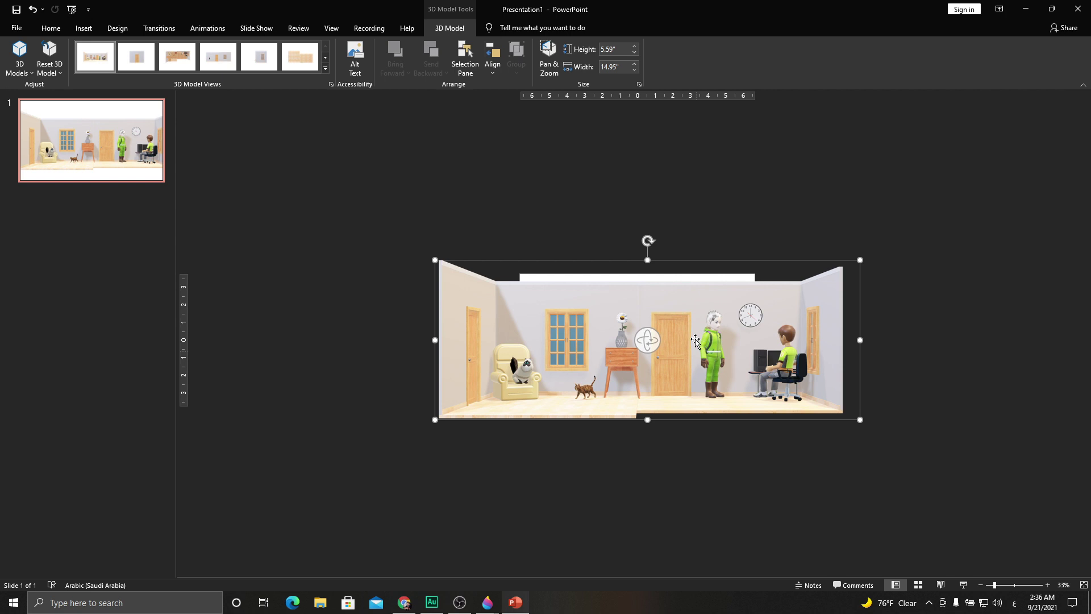
pyautogui.moveTo(681, 339); pyautogui.dragTo(682, 345)
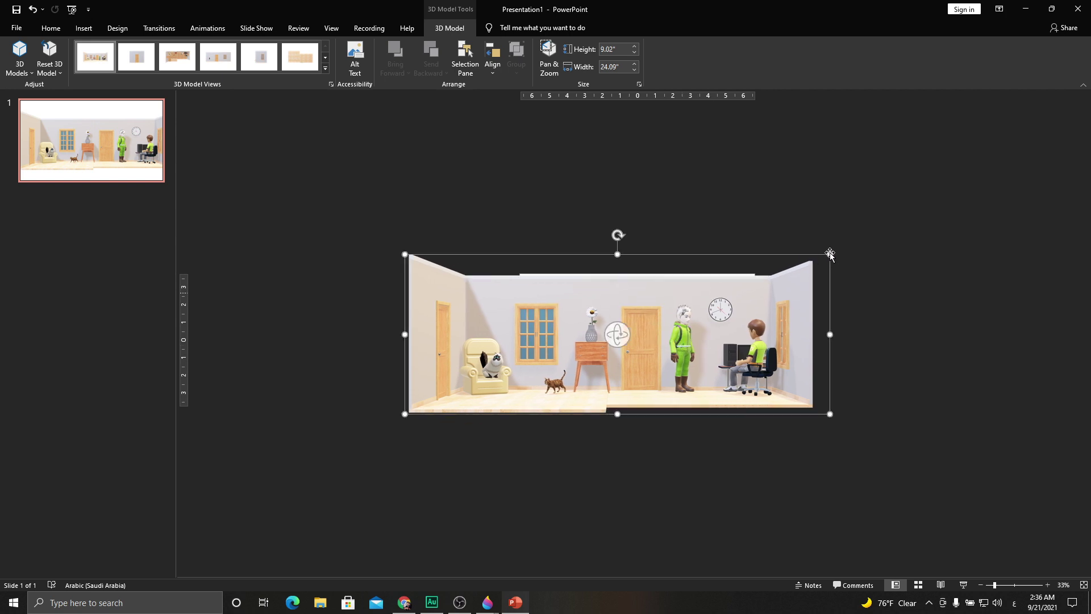
pyautogui.moveTo(837, 254); pyautogui.dragTo(805, 254)
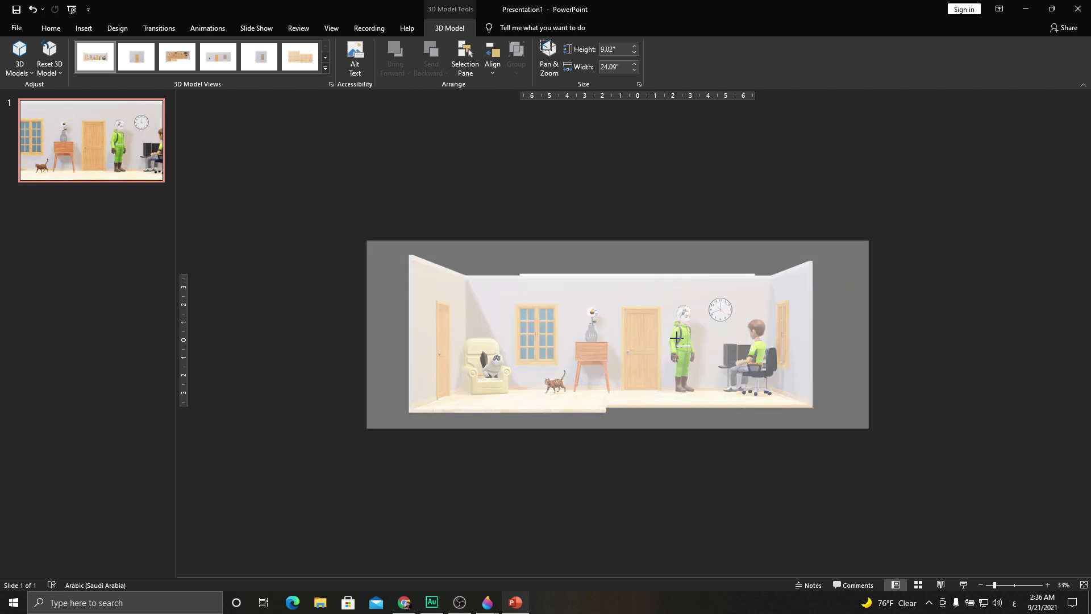
pyautogui.moveTo(708, 345)
pyautogui.mouseDown()
pyautogui.moveTo(732, 348)
pyautogui.moveTo(711, 348)
pyautogui.mouseUp()
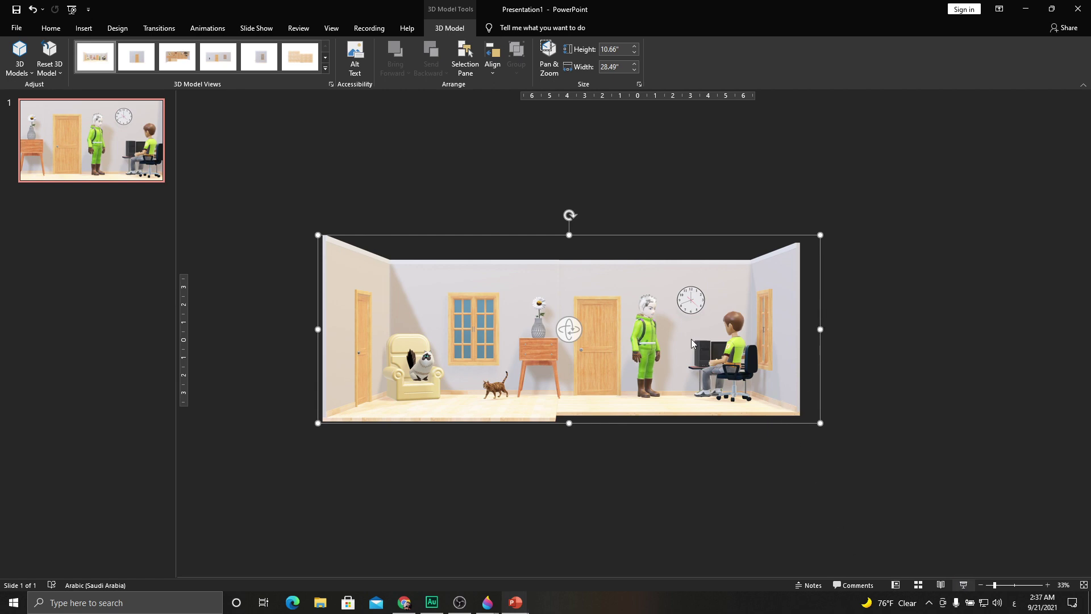
pyautogui.press('F5')
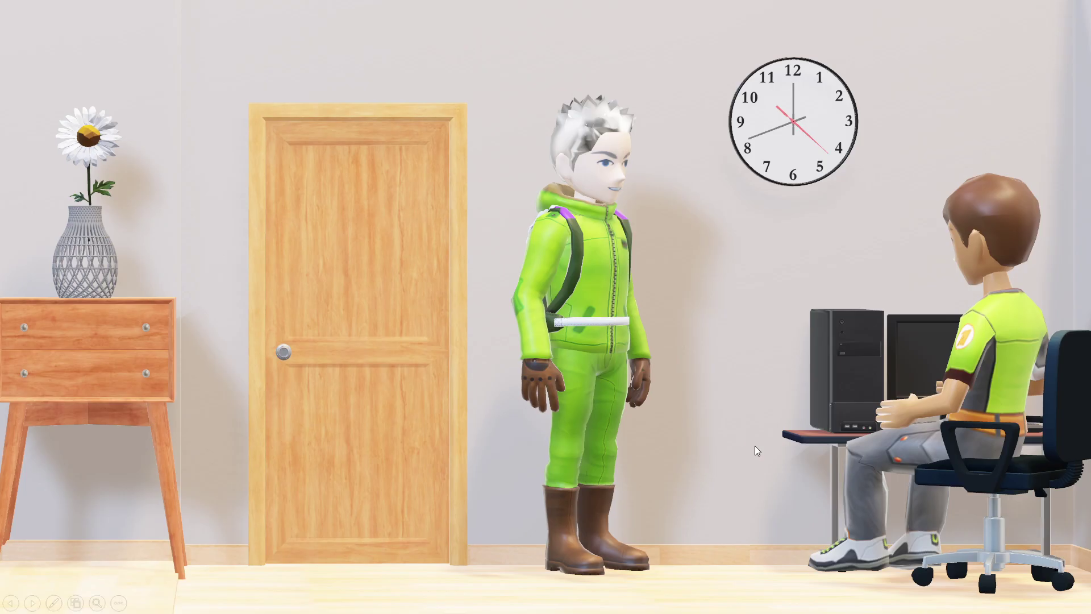
pyautogui.press('Escape')
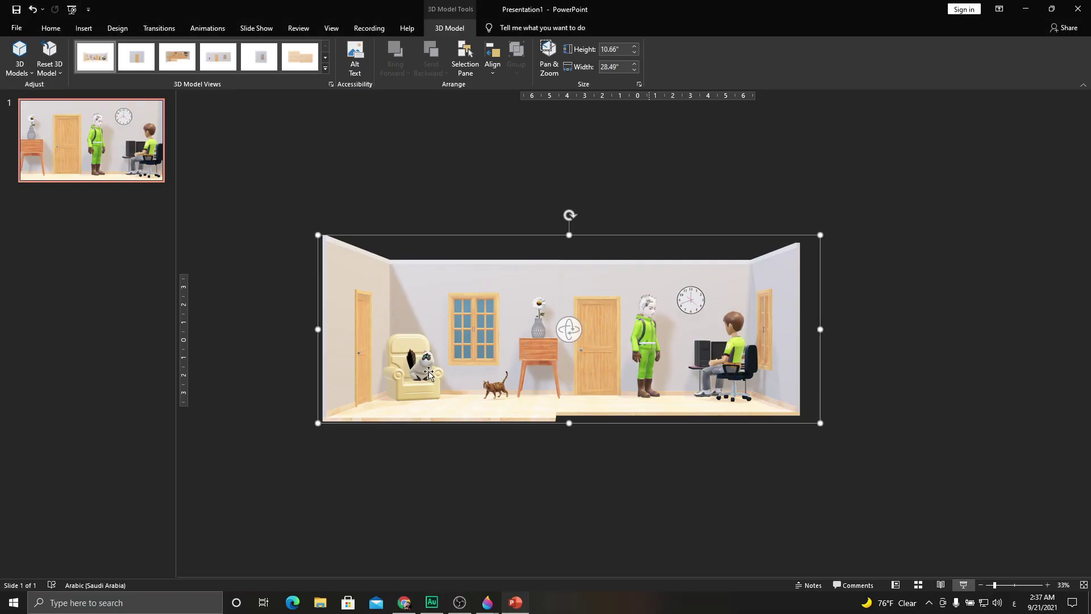
# Duplicate slide 1, rotate its room model to an angled side view, enlarge it, and preview
pyautogui.rightClick(76, 163)
pyautogui.click(97, 241)
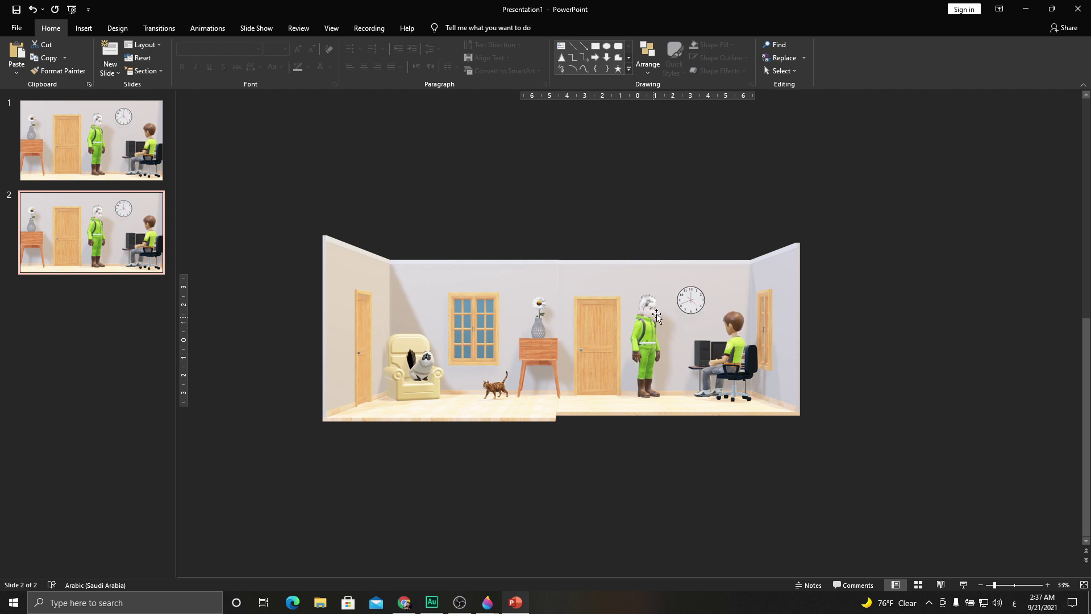
pyautogui.click(715, 335)
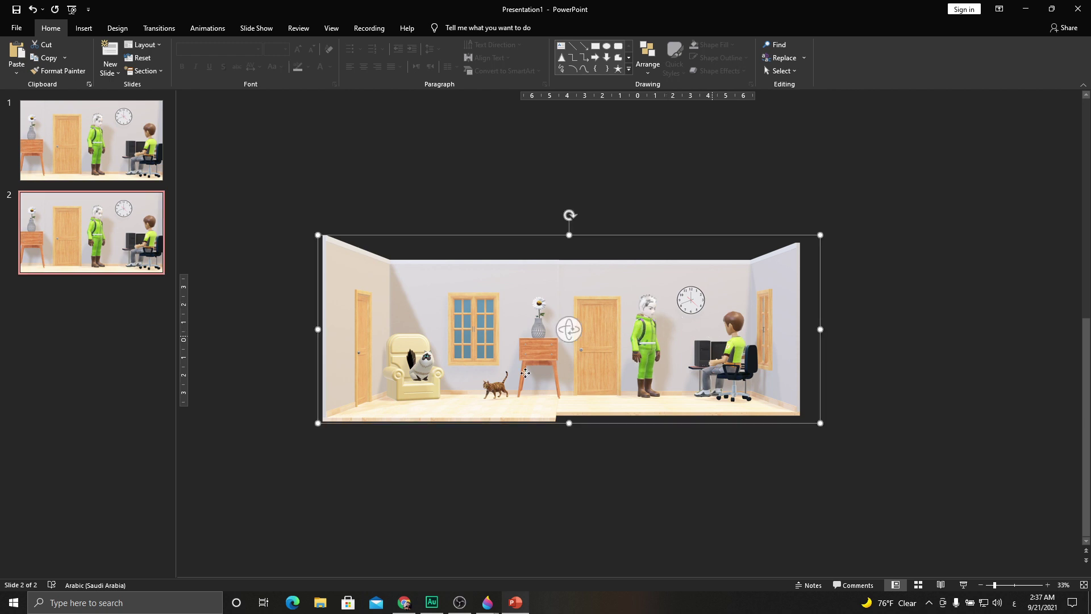
pyautogui.moveTo(568, 340); pyautogui.dragTo(646, 335)
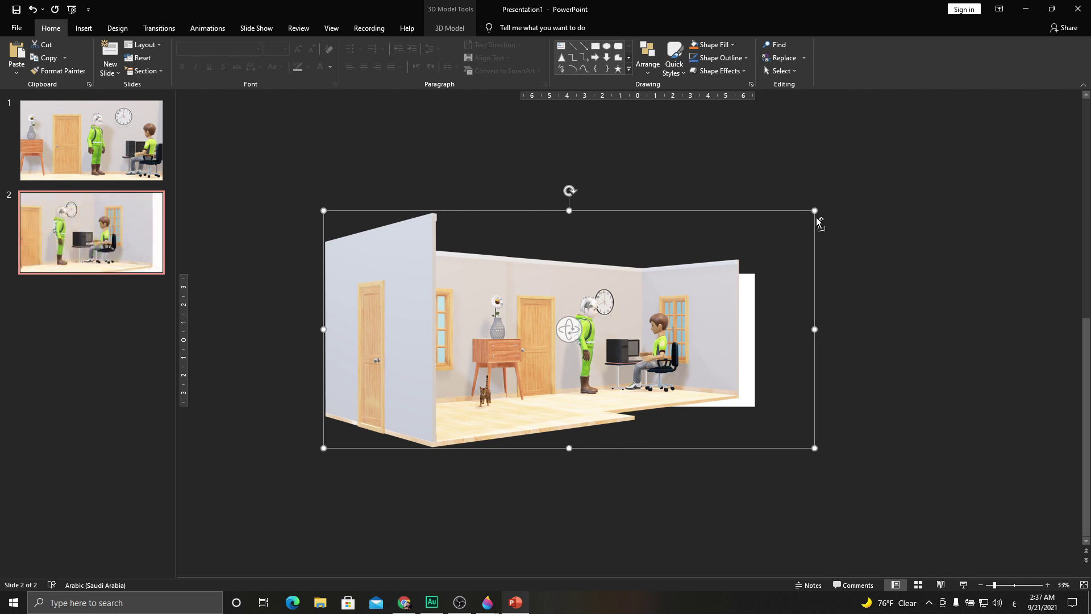
pyautogui.moveTo(813, 211); pyautogui.dragTo(876, 181)
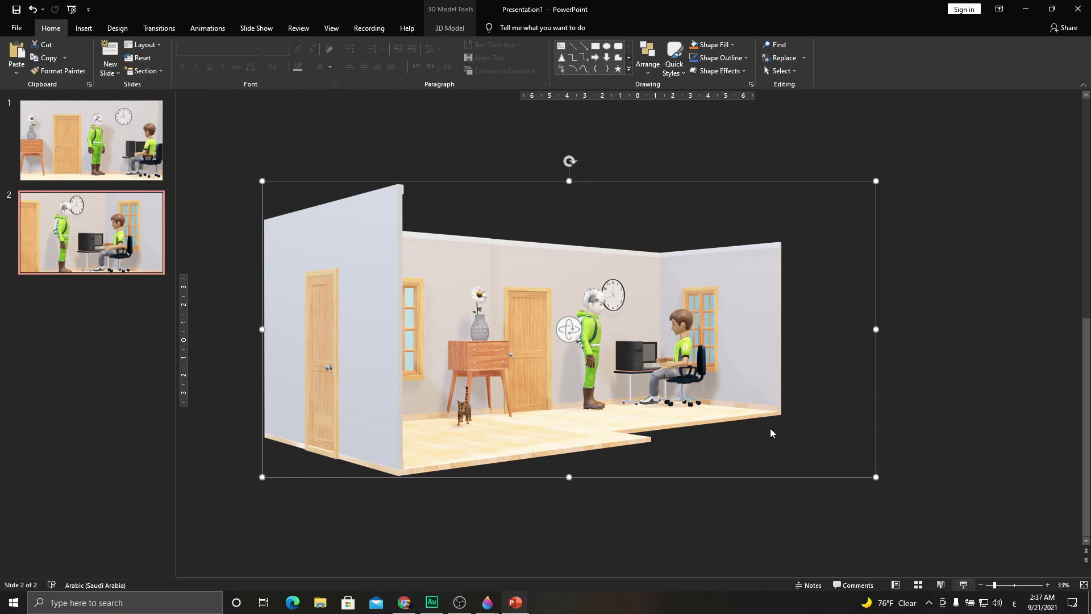
pyautogui.hotkey('shift', 'F5')
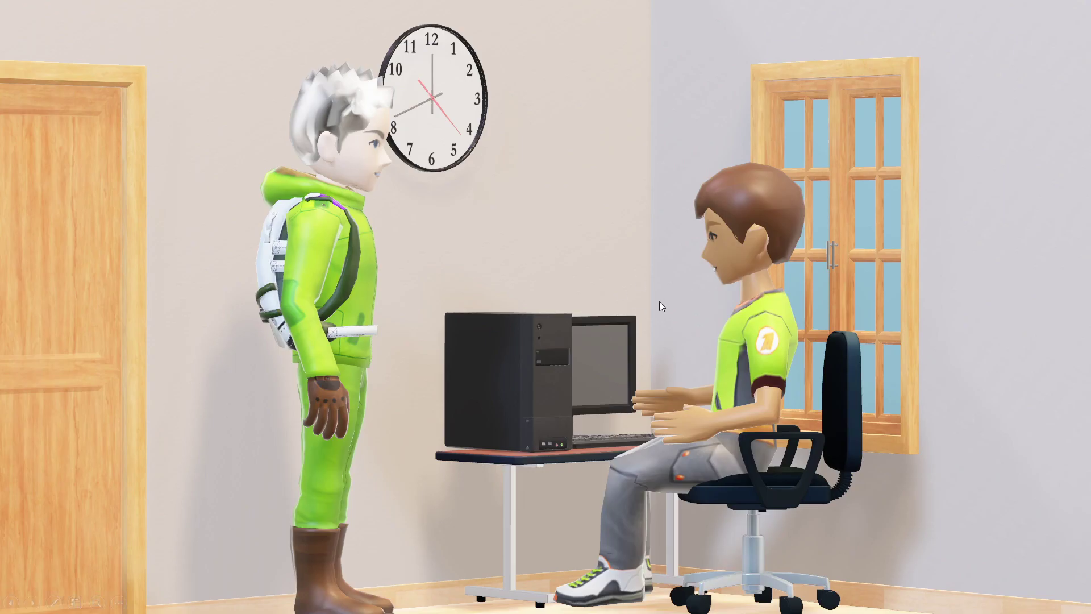
pyautogui.press('Escape')
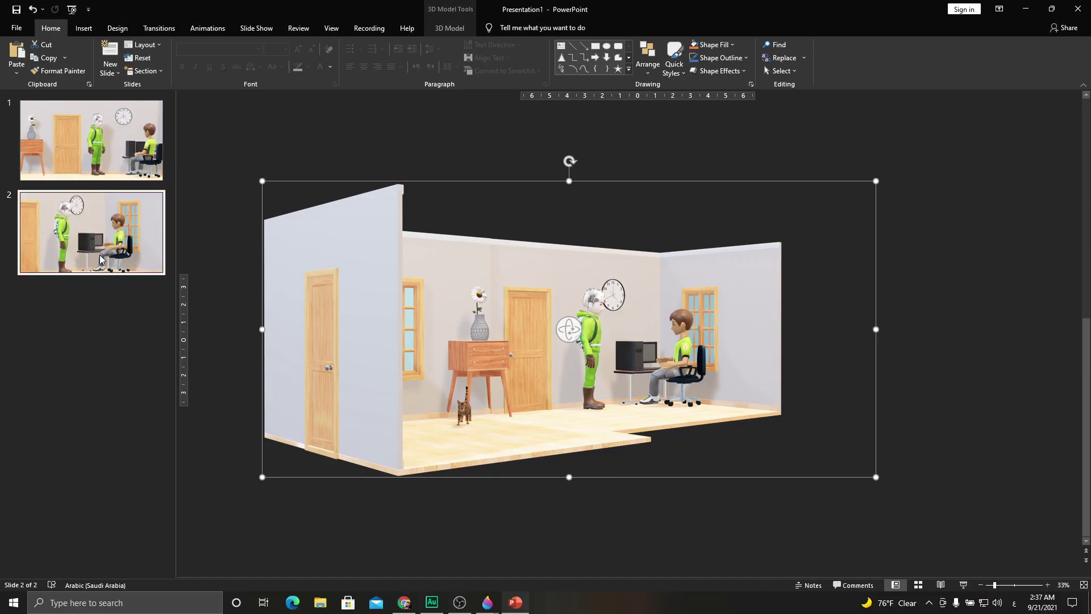
# Duplicate slide 2, turn its room model to face the front, shift it left, shrink slightly, and preview
pyautogui.rightClick(102, 250)
pyautogui.click(142, 326)
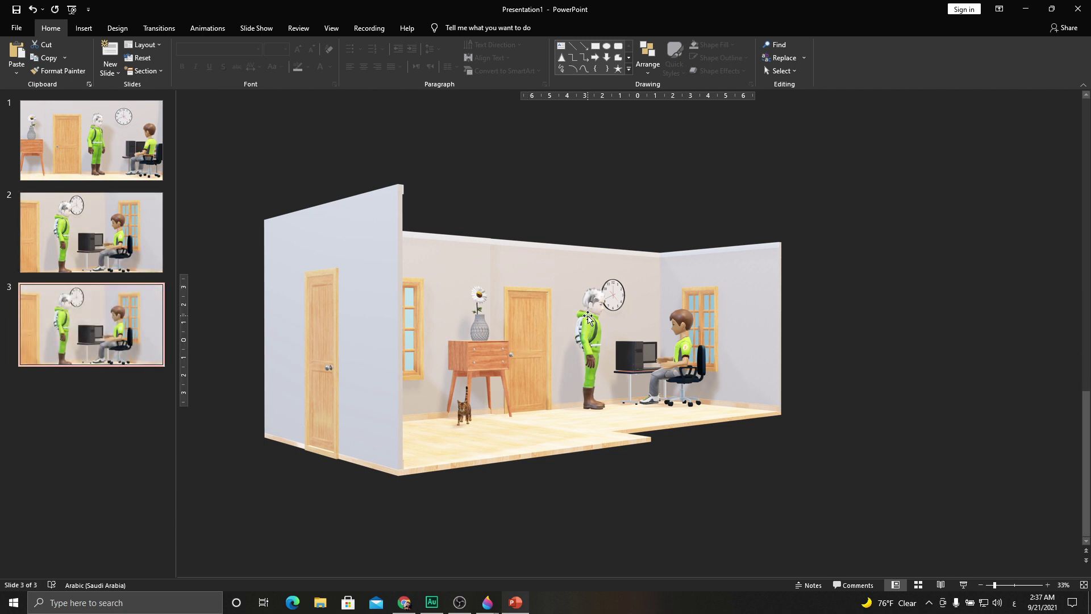
pyautogui.click(599, 337)
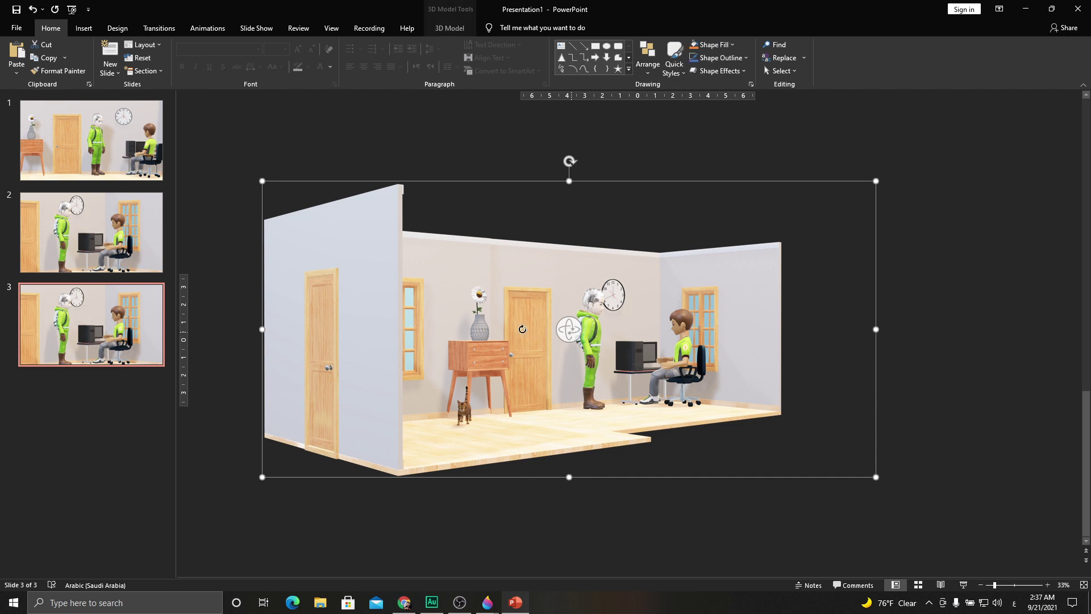
pyautogui.moveTo(568, 329)
pyautogui.mouseDown()
pyautogui.moveTo(427, 325)
pyautogui.moveTo(433, 332)
pyautogui.mouseUp()
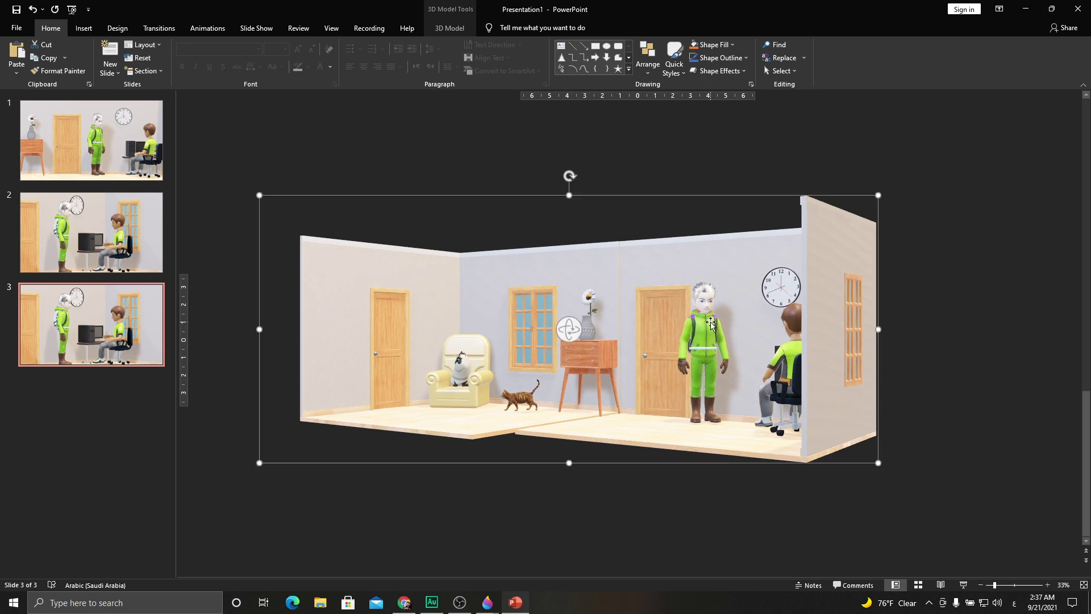
pyautogui.moveTo(713, 316)
pyautogui.mouseDown()
pyautogui.moveTo(608, 310)
pyautogui.moveTo(612, 320)
pyautogui.moveTo(646, 320)
pyautogui.mouseUp()
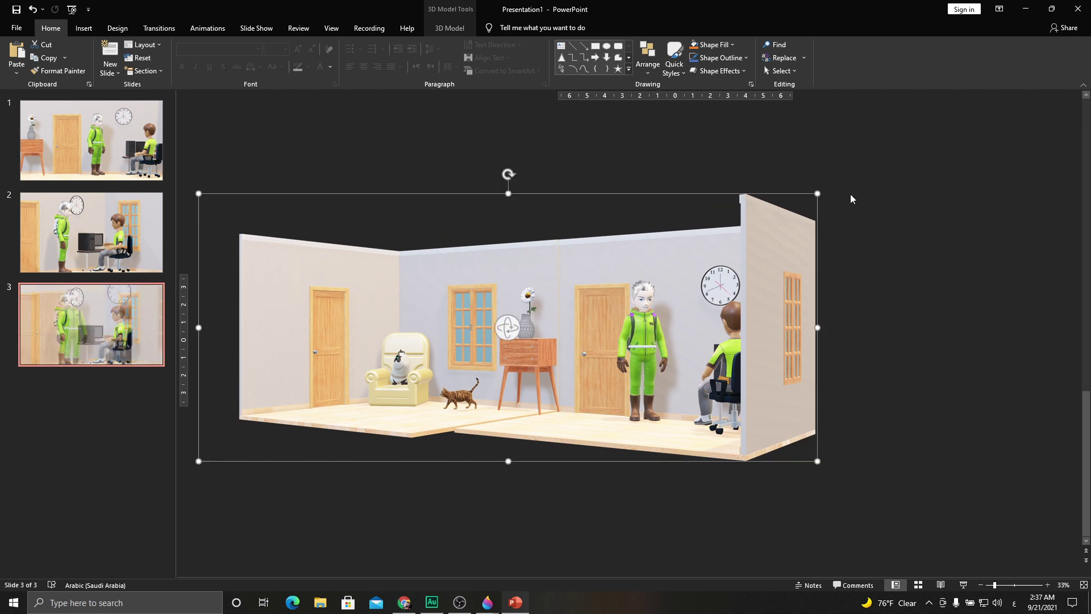
pyautogui.moveTo(814, 193); pyautogui.dragTo(793, 204)
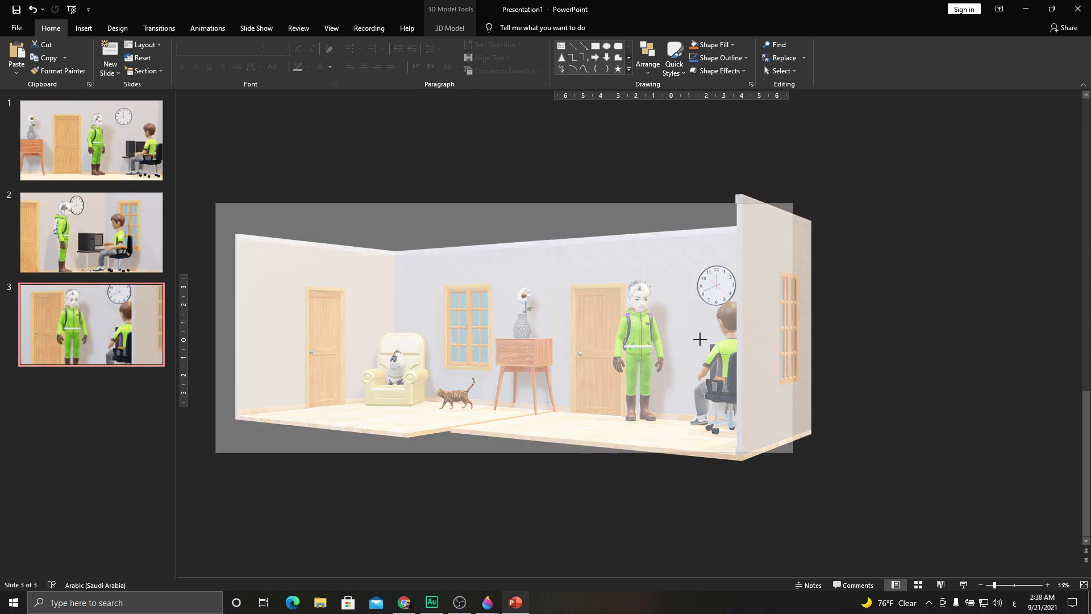
pyautogui.click(964, 587)
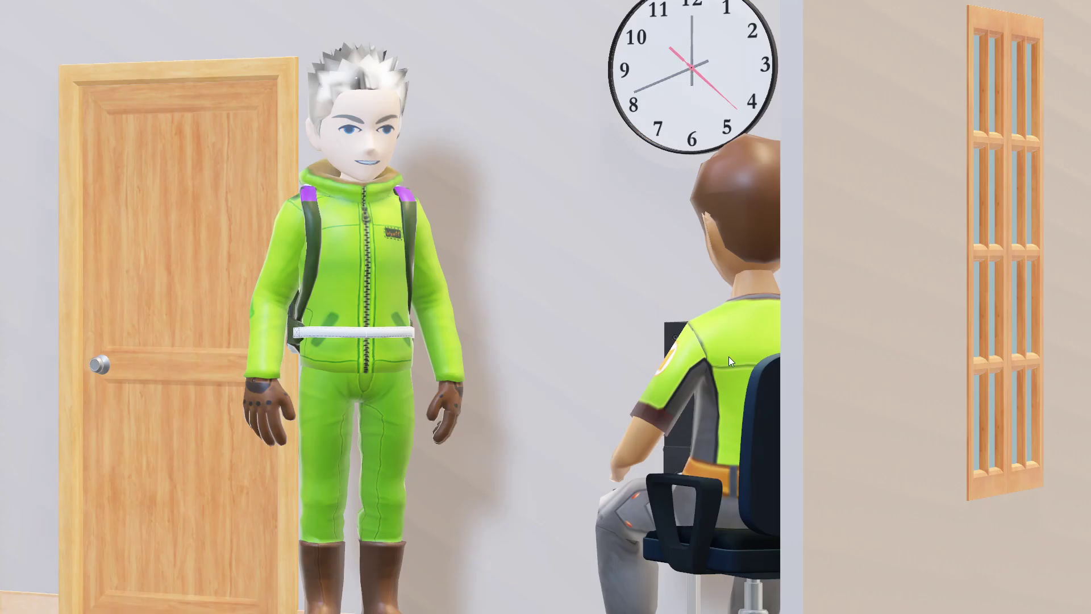
pyautogui.press('Escape')
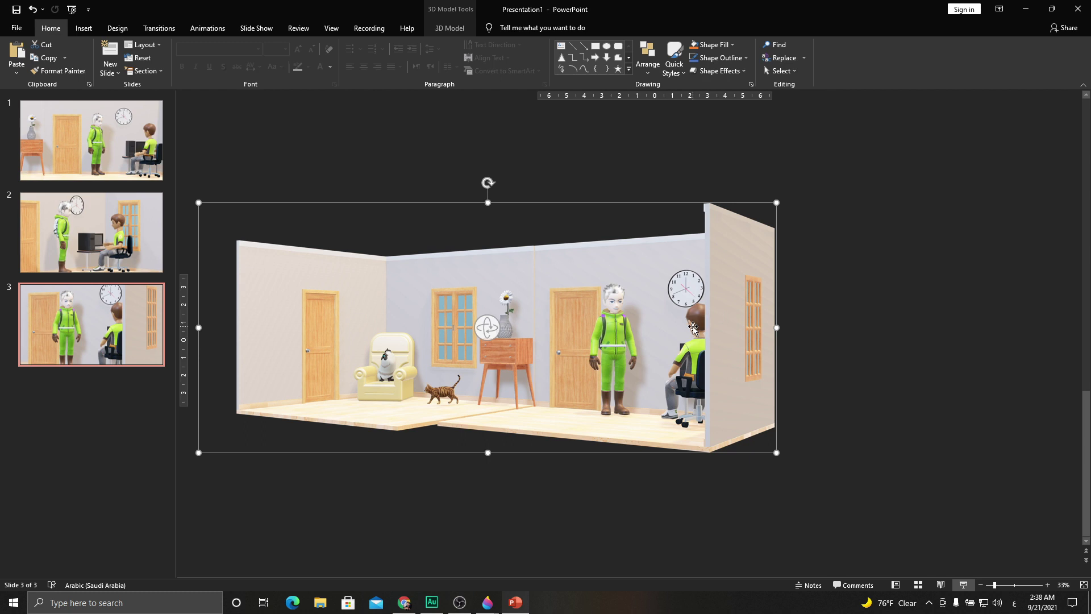
# Fine-tune the slide 3 room model's angle and position, then preview it again
pyautogui.moveTo(487, 333); pyautogui.dragTo(503, 327)
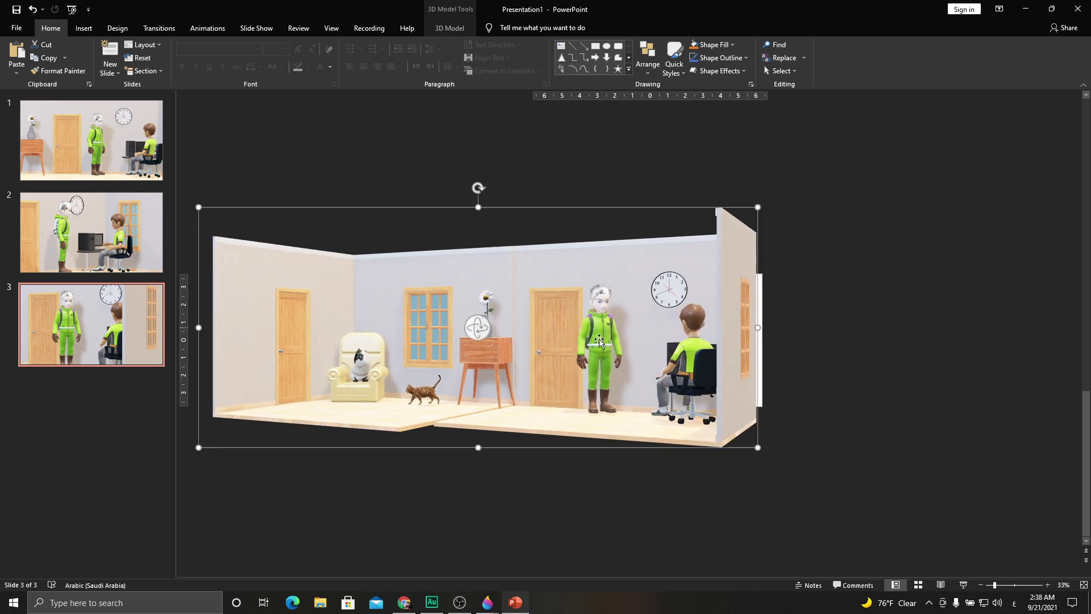
pyautogui.moveTo(503, 327); pyautogui.dragTo(641, 337)
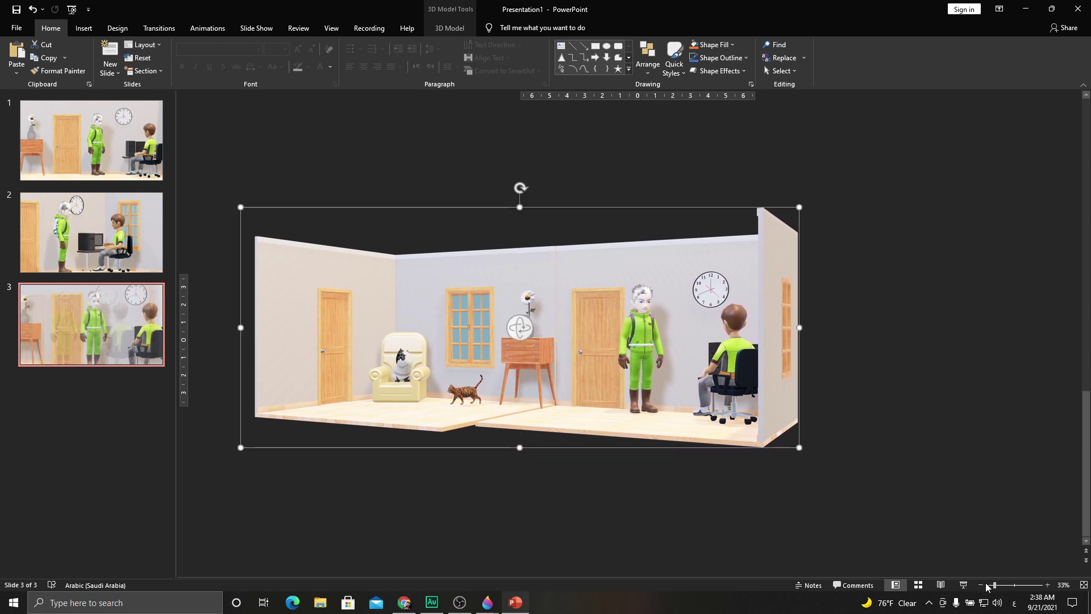
pyautogui.click(962, 585)
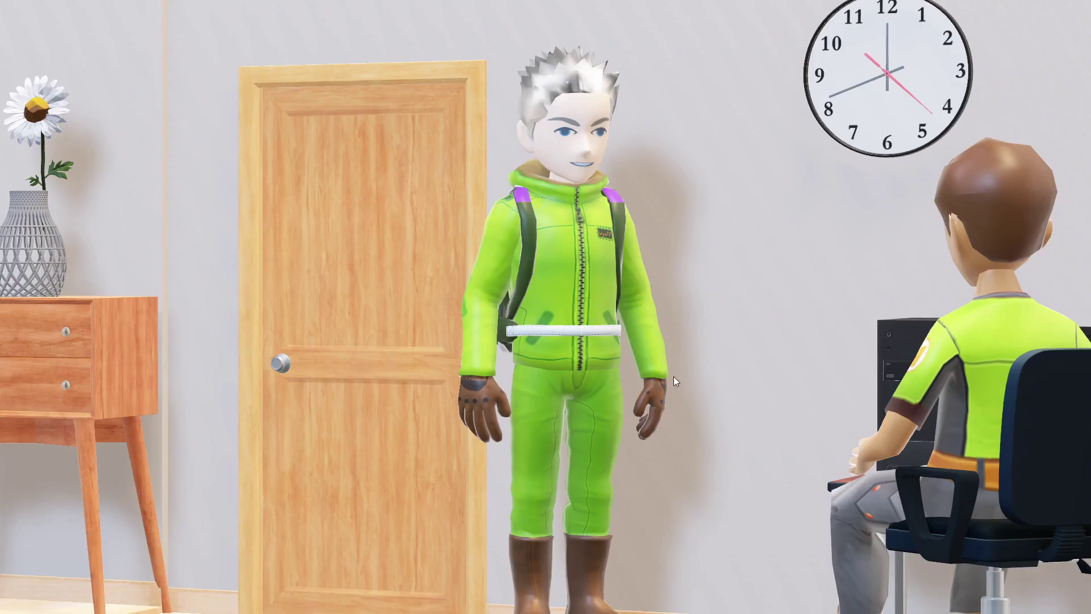
pyautogui.press('Escape')
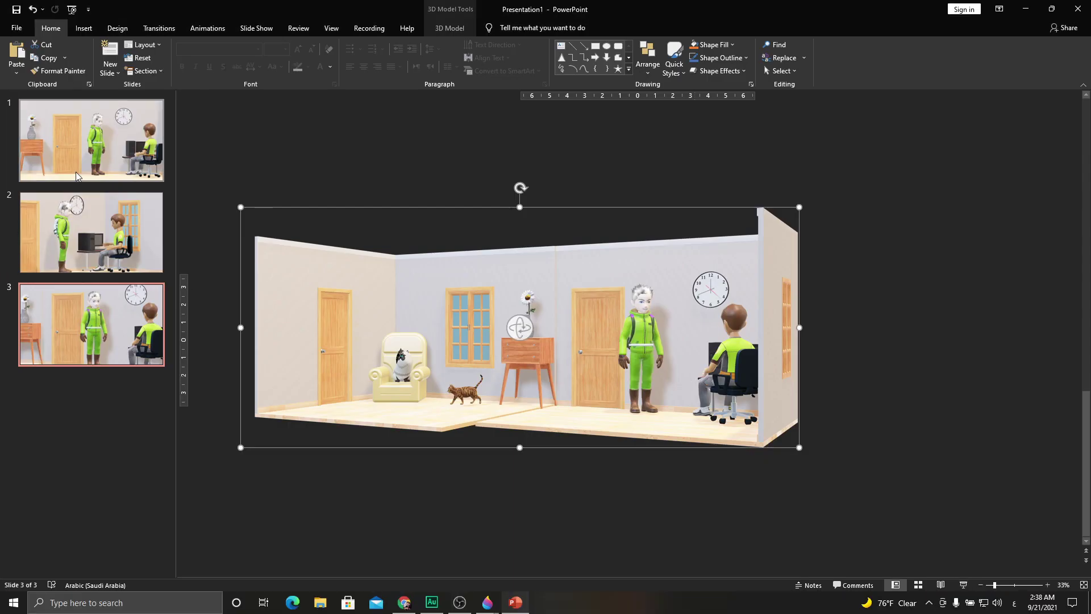
# Apply the Morph transition with a 01.00 duration to all three slides
pyautogui.click(108, 170)
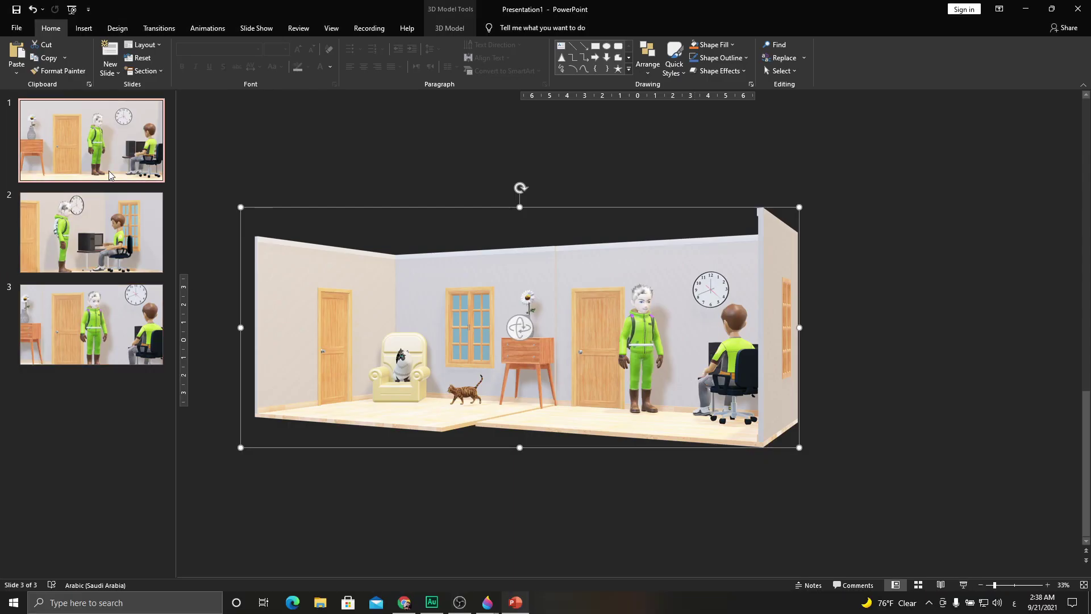
pyautogui.keyDown('shift'); pyautogui.click(118, 306); pyautogui.keyUp('shift')
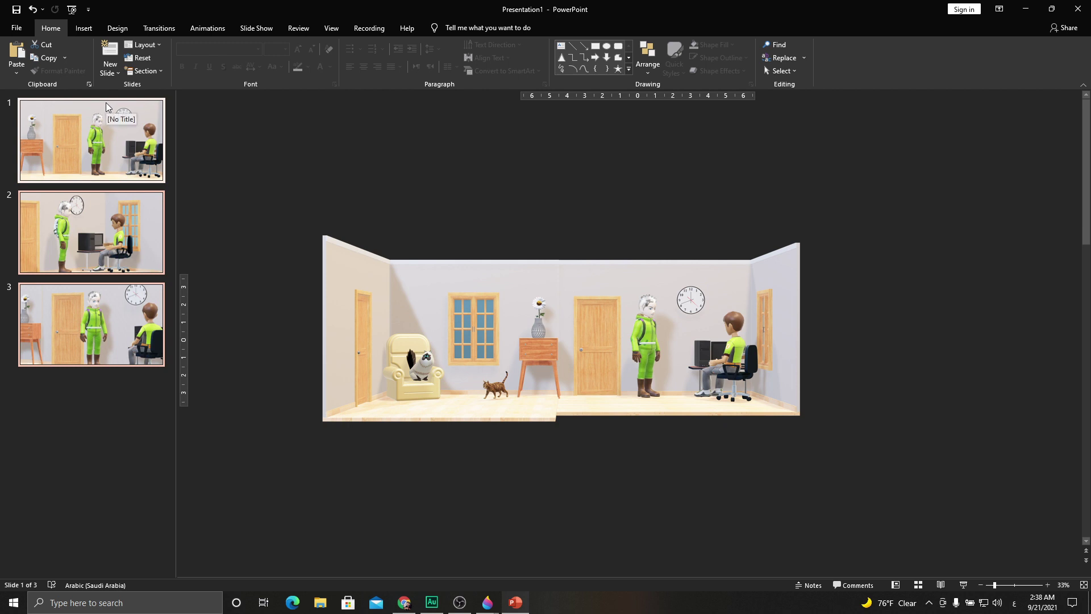
pyautogui.click(157, 29)
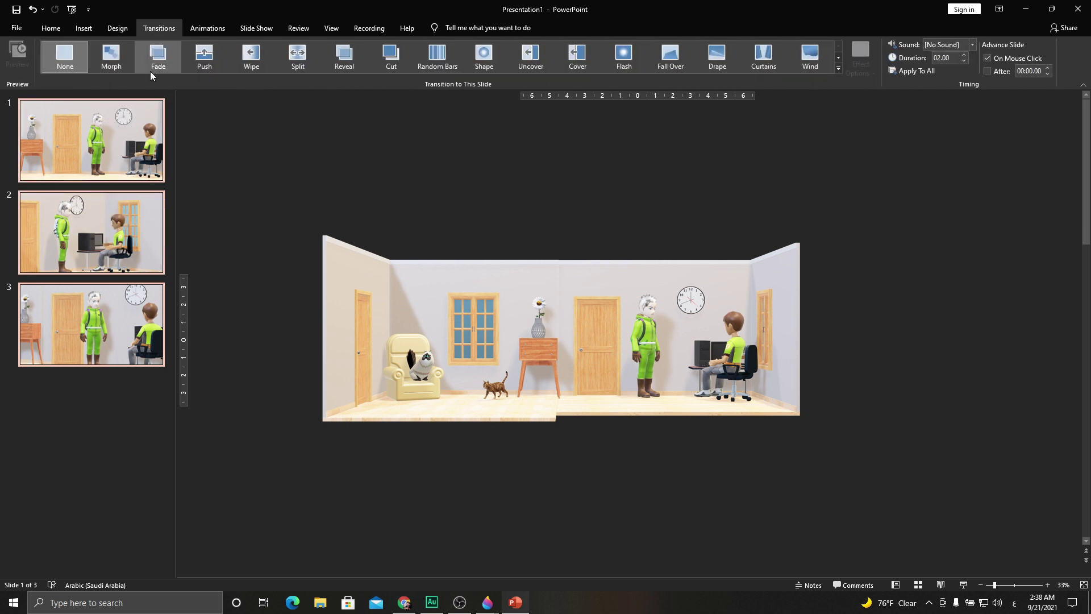
pyautogui.click(112, 56)
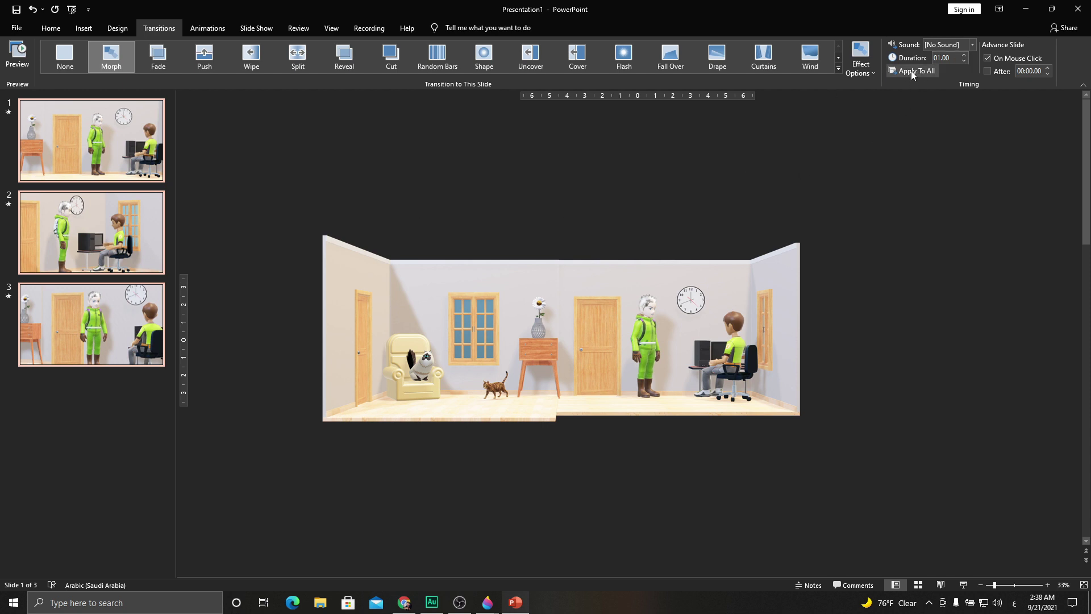
pyautogui.click(115, 157)
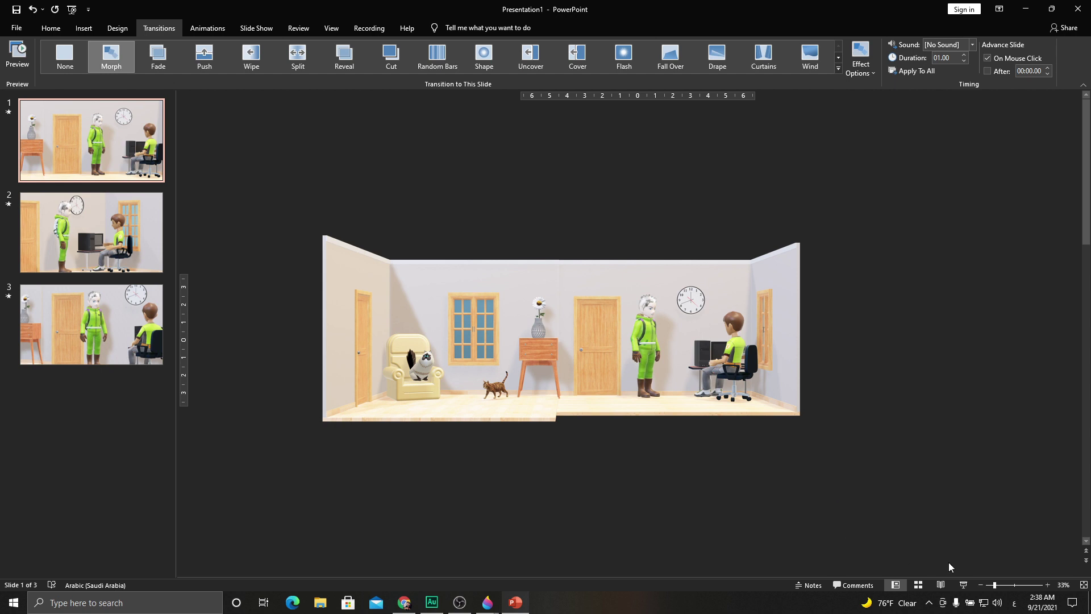
# Play the three-slide deck as a full-screen slide show from slide 1
pyautogui.click(964, 585)
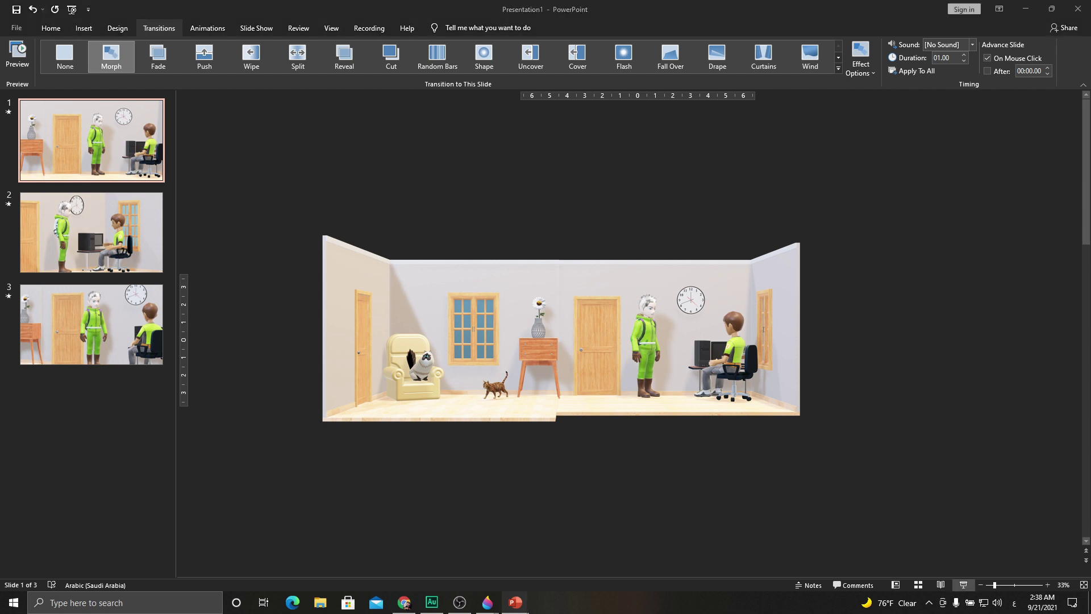